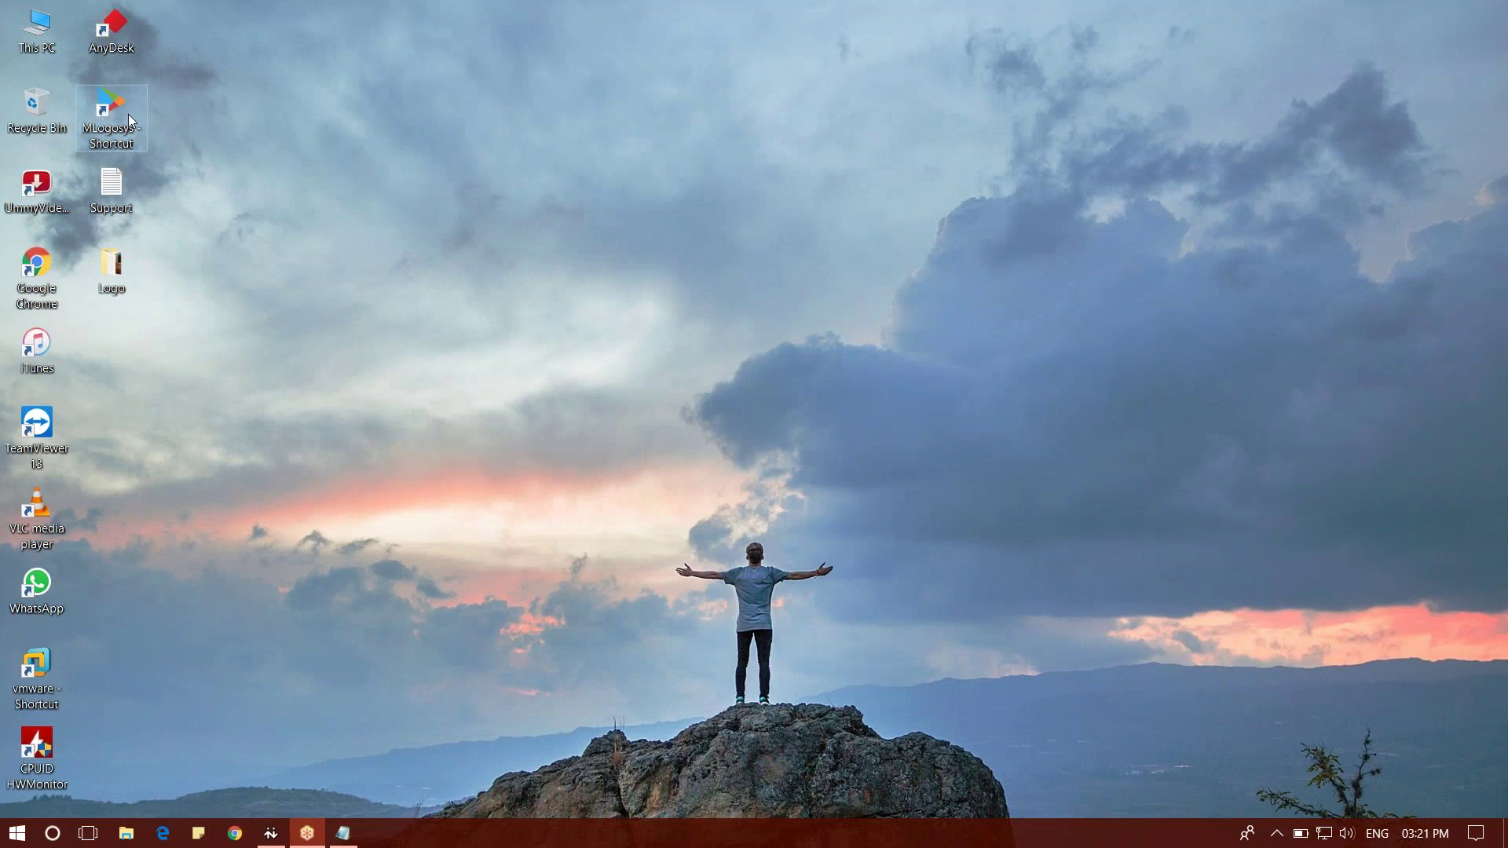
# - Launch Playout Express in demo mode, add TIGER ZINDA HAI 2017 to the playlist, and start playout
pyautogui.doubleClick(110, 110)
pyautogui.click(827, 491)
pyautogui.click(126, 728)
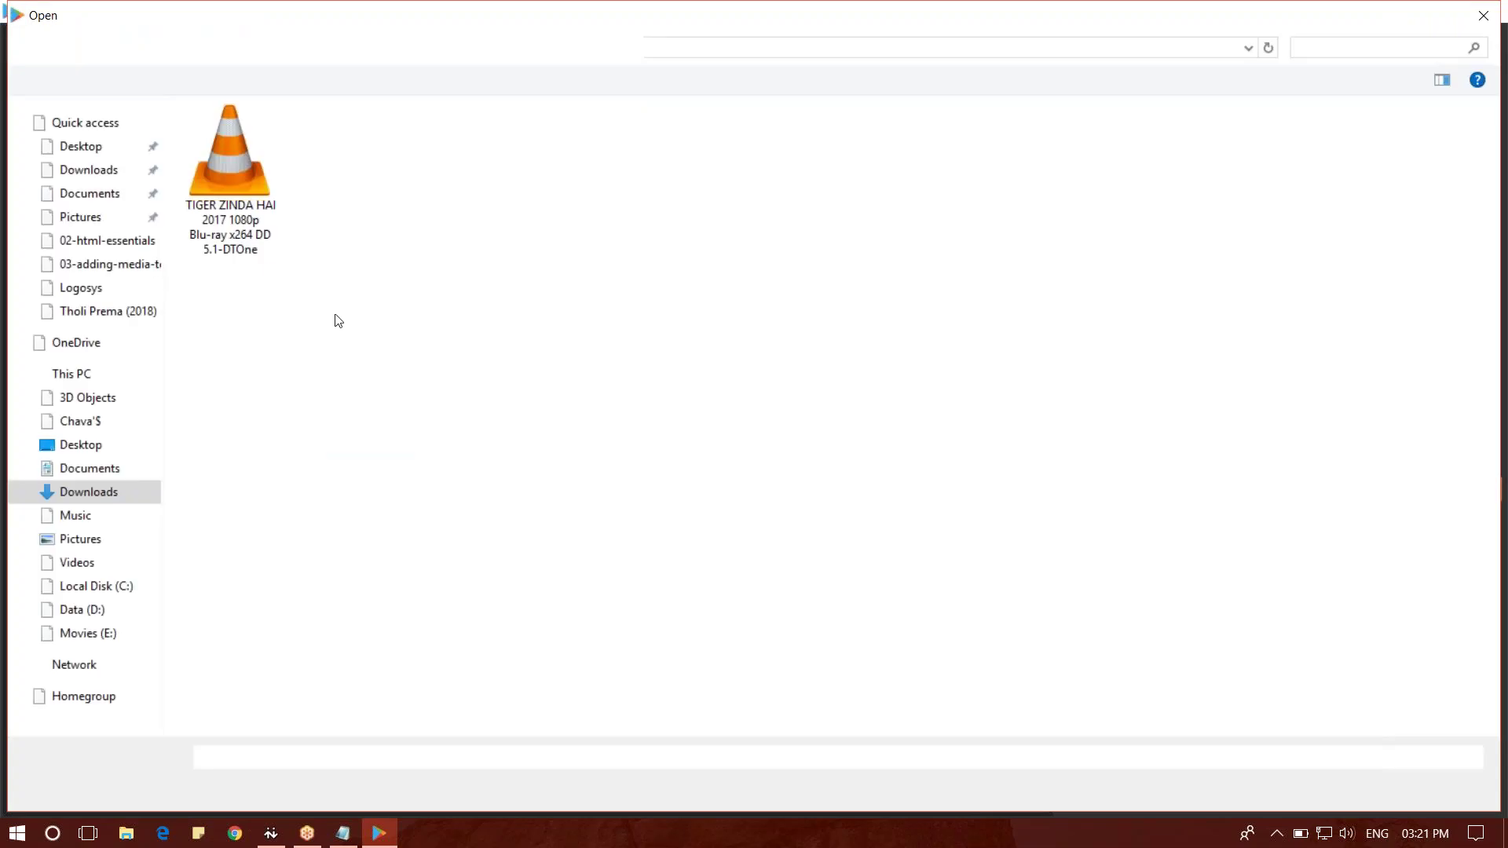
pyautogui.doubleClick(234, 190)
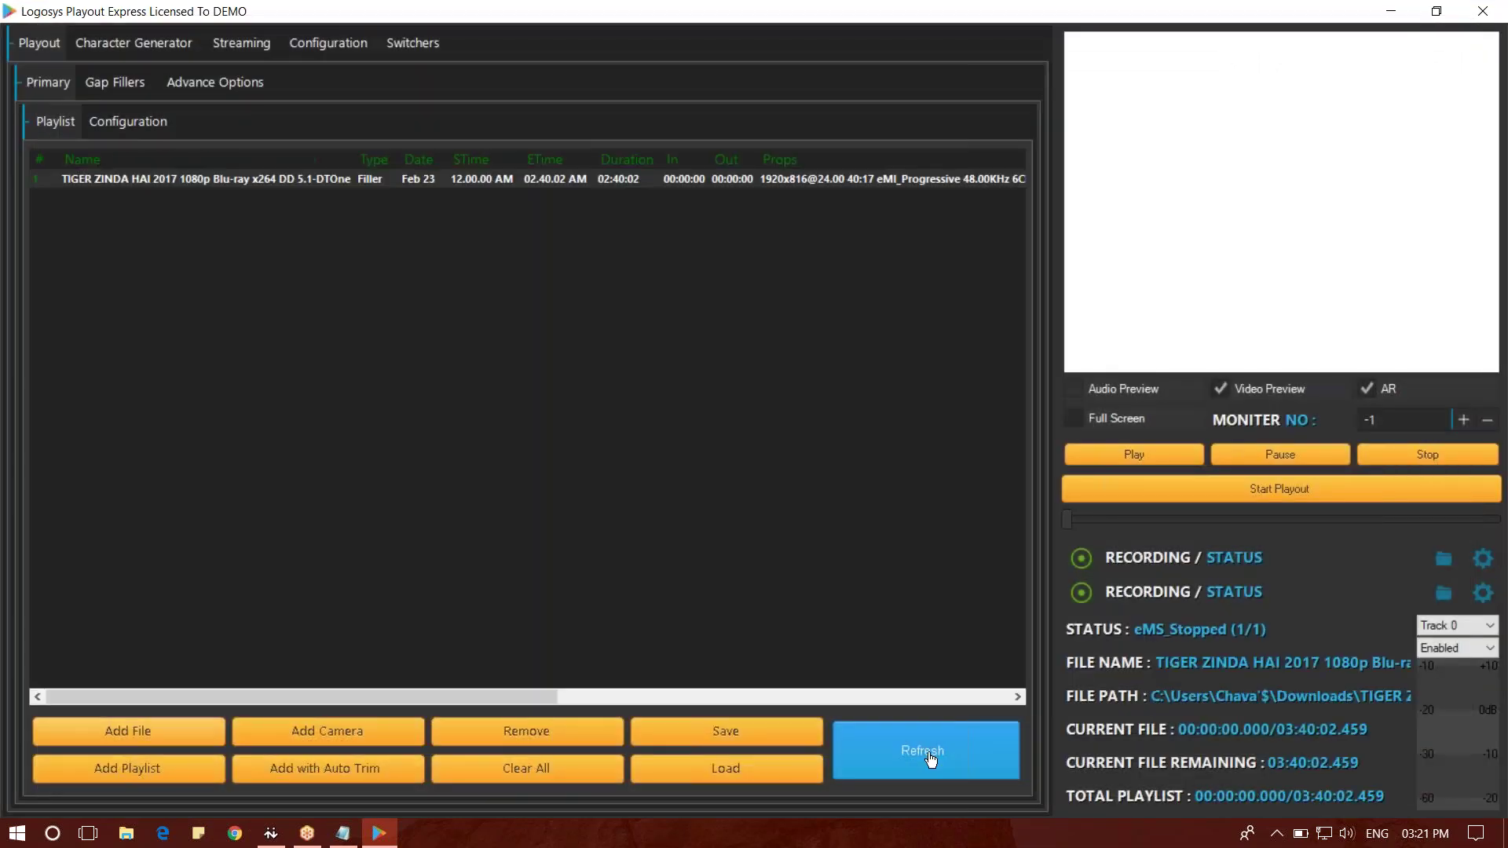
pyautogui.click(1125, 492)
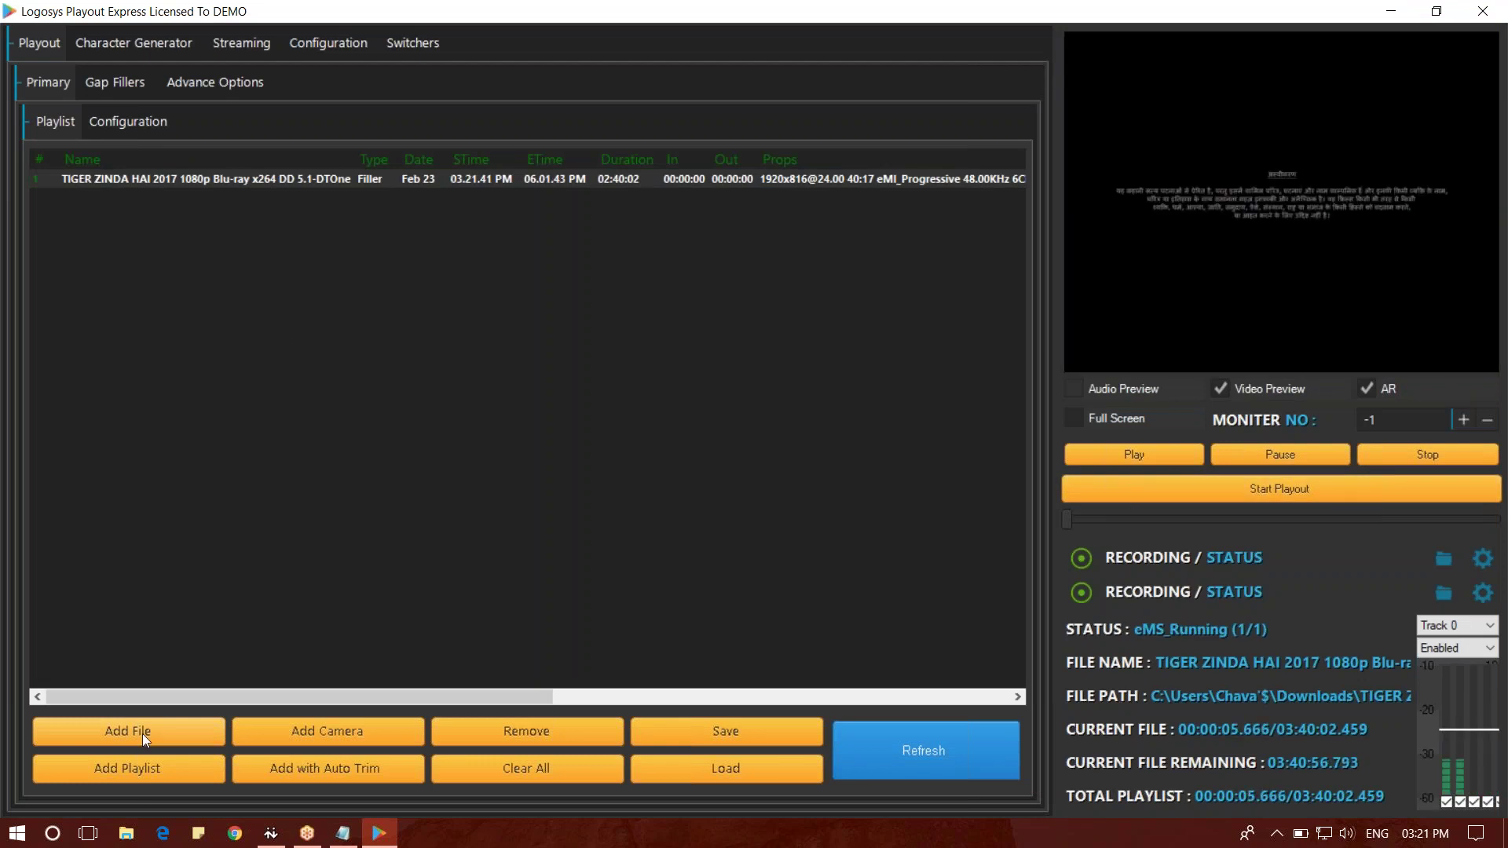
# - Append the Munni Badnaam Hui and Aahwanam Songs videos from the Videos folder
pyautogui.click(95, 731)
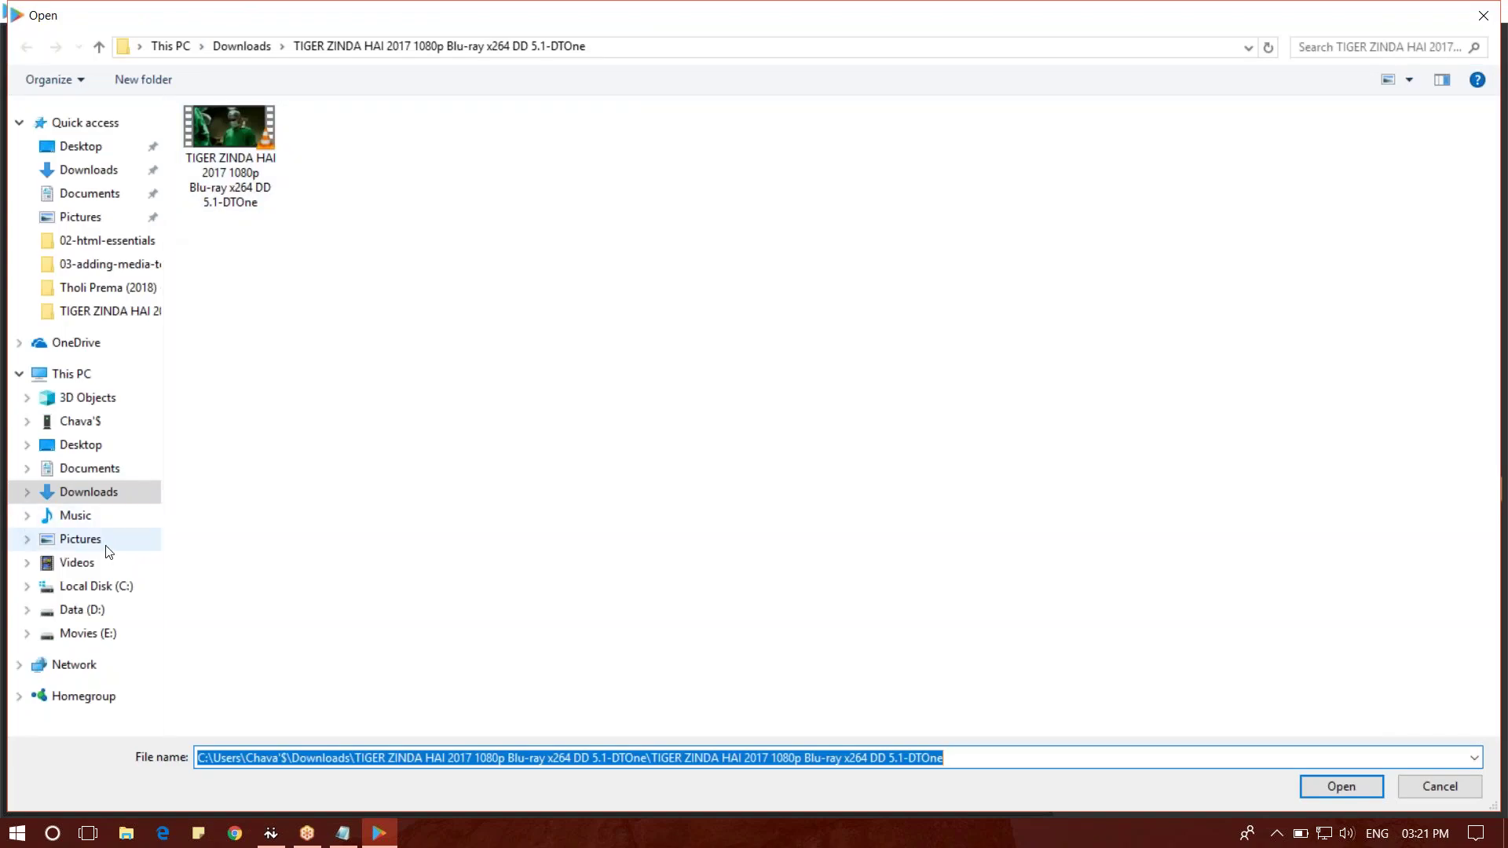
pyautogui.click(77, 562)
pyautogui.doubleClick(225, 185)
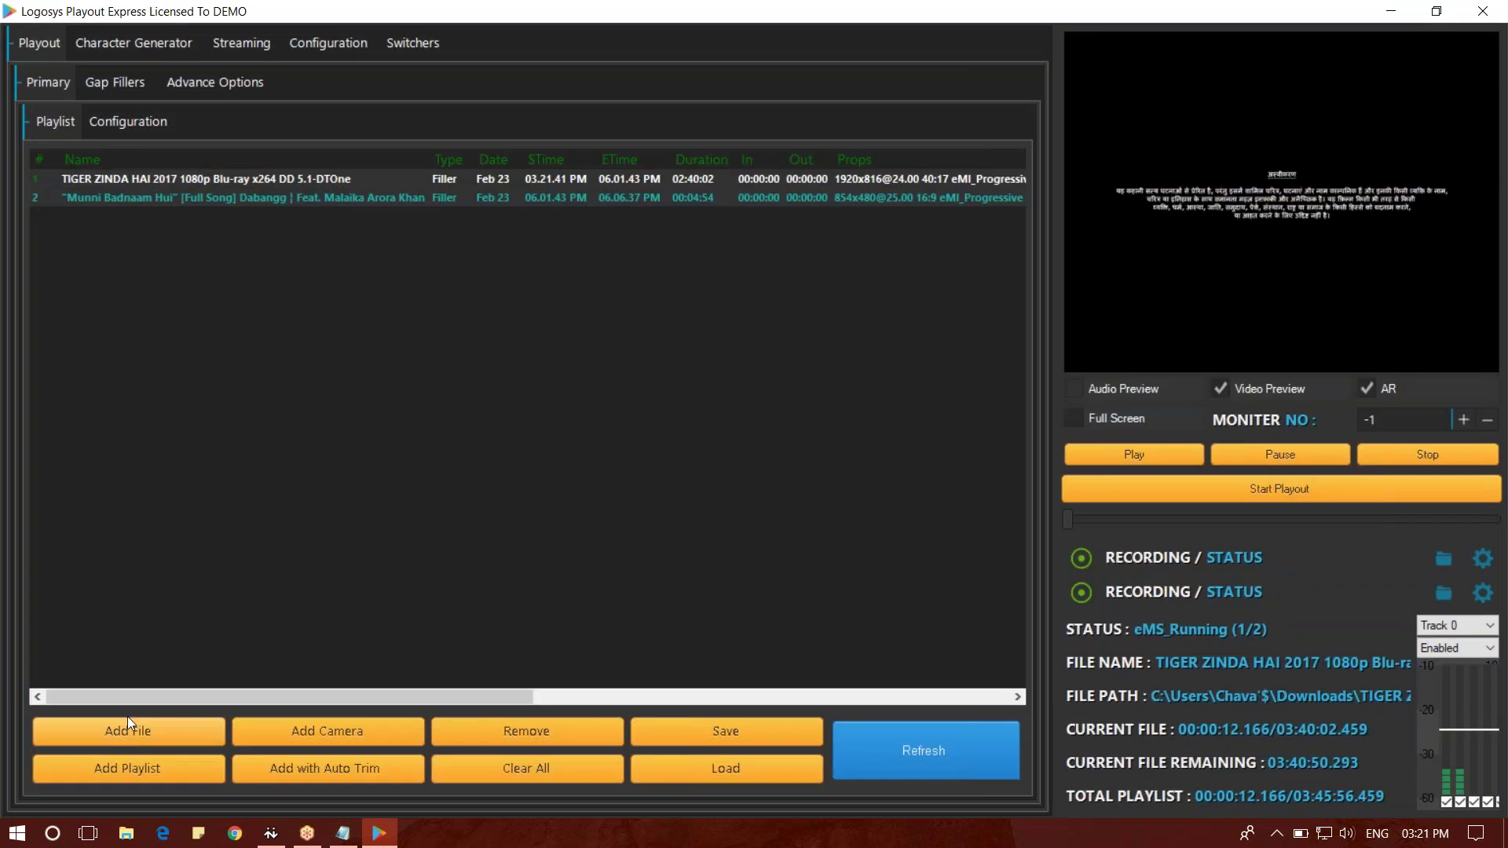
pyautogui.click(127, 718)
pyautogui.doubleClick(370, 171)
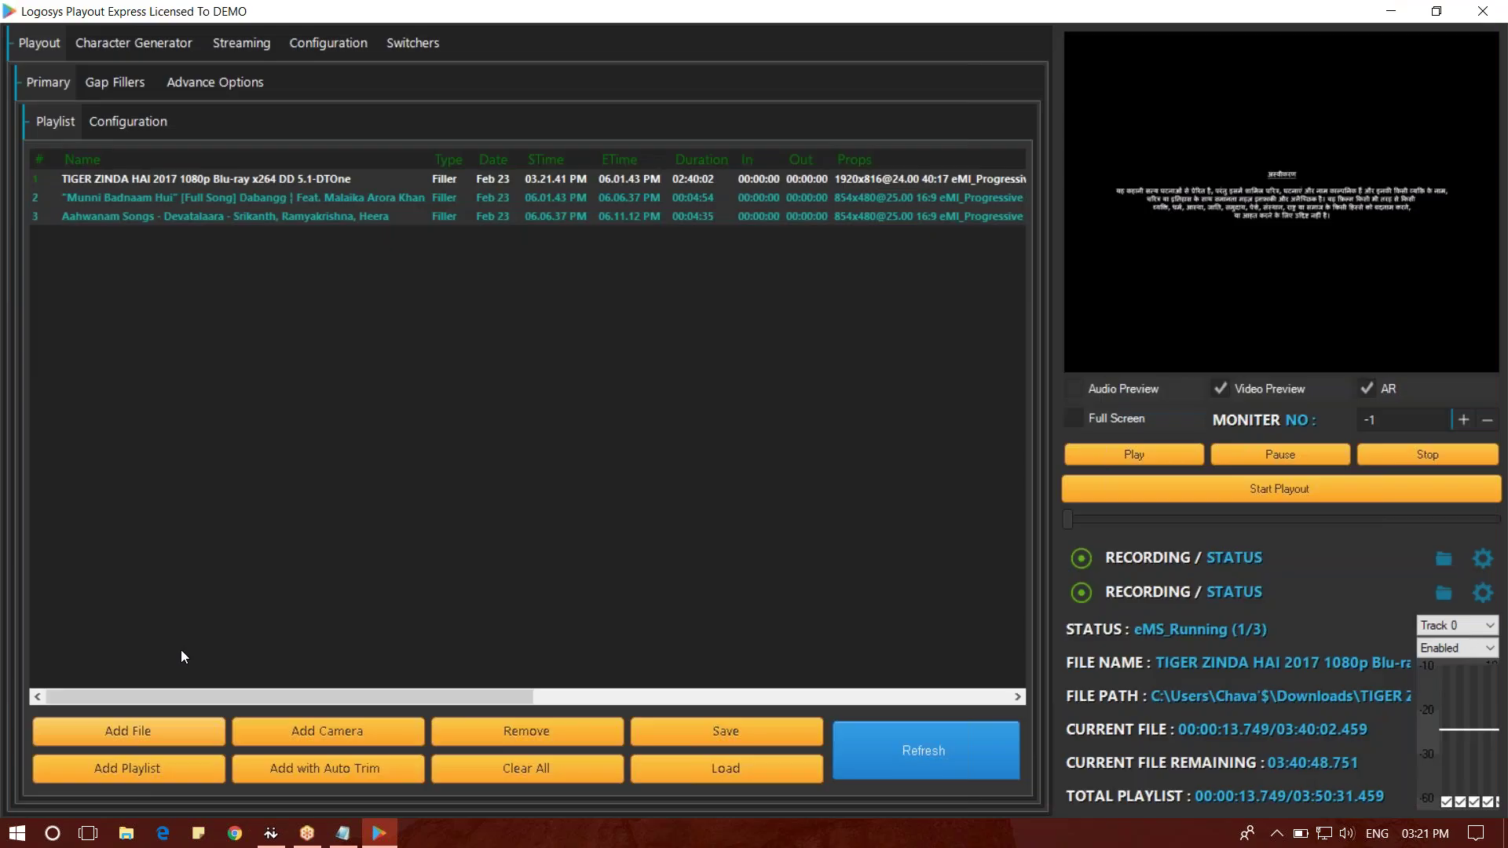
# - Append four more song videos from Videos in one marquee selection
pyautogui.click(129, 731)
pyautogui.moveTo(175, 318); pyautogui.dragTo(549, 329)
pyautogui.click(1338, 786)
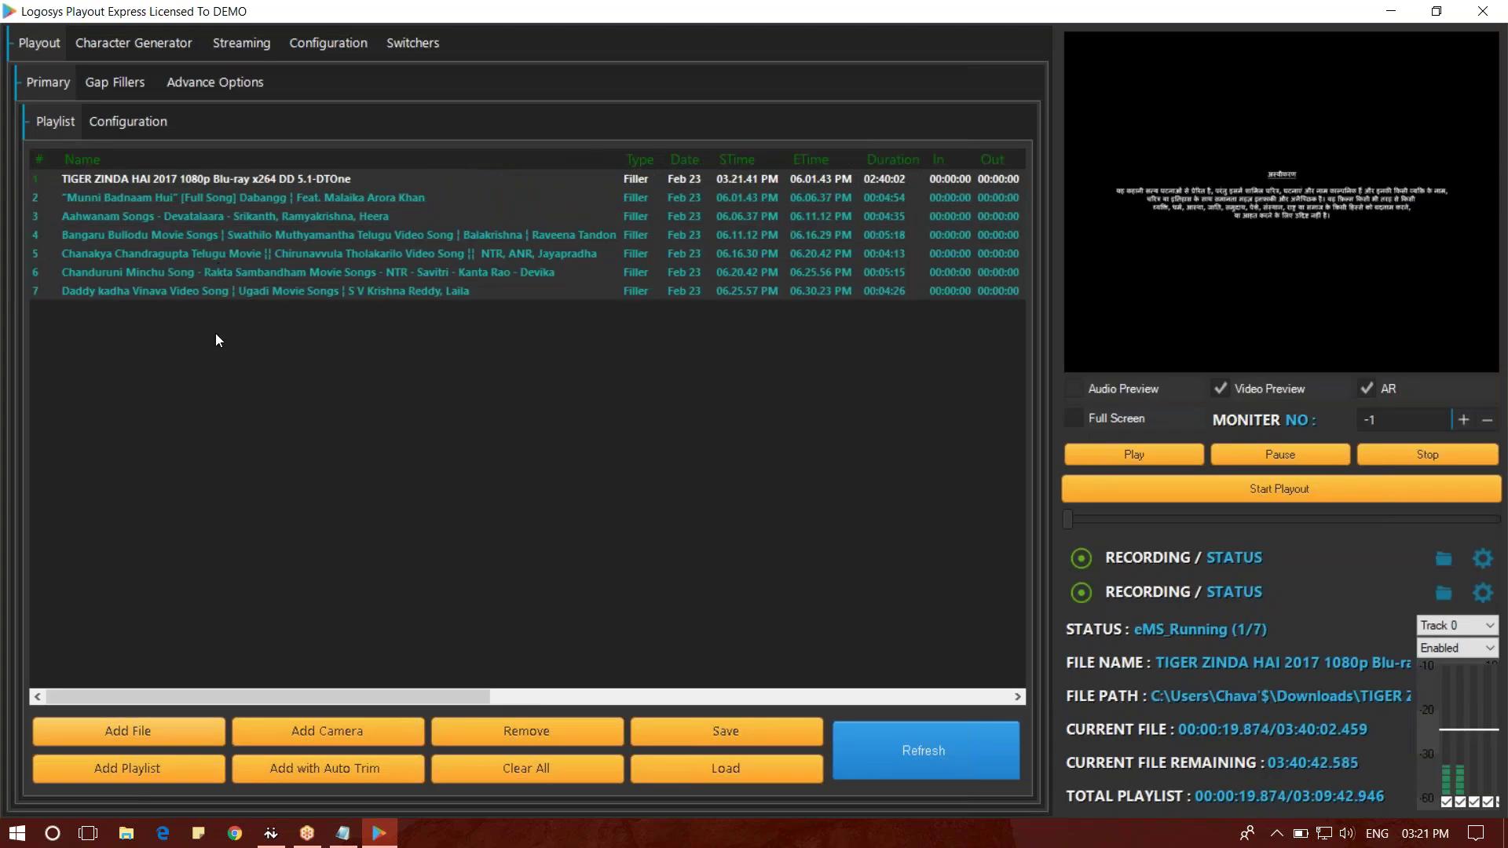
pyautogui.click(137, 234)
# - Insert the Kya Scene Hai song video directly after the Aahwanam Songs row
pyautogui.rightClick(136, 235)
pyautogui.click(124, 218)
pyautogui.rightClick(124, 219)
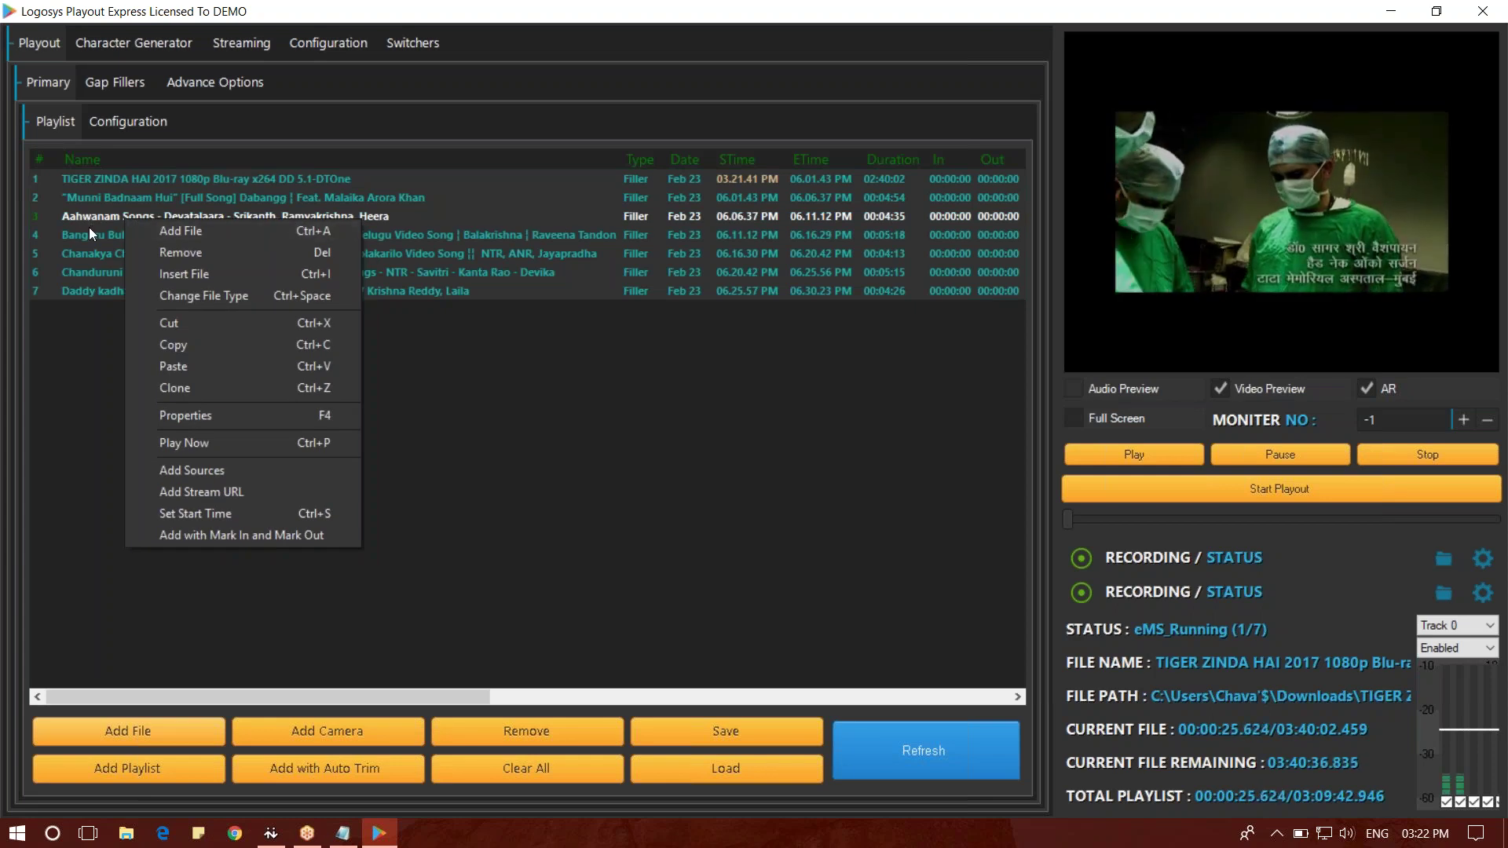
pyautogui.click(190, 272)
pyautogui.doubleClick(451, 478)
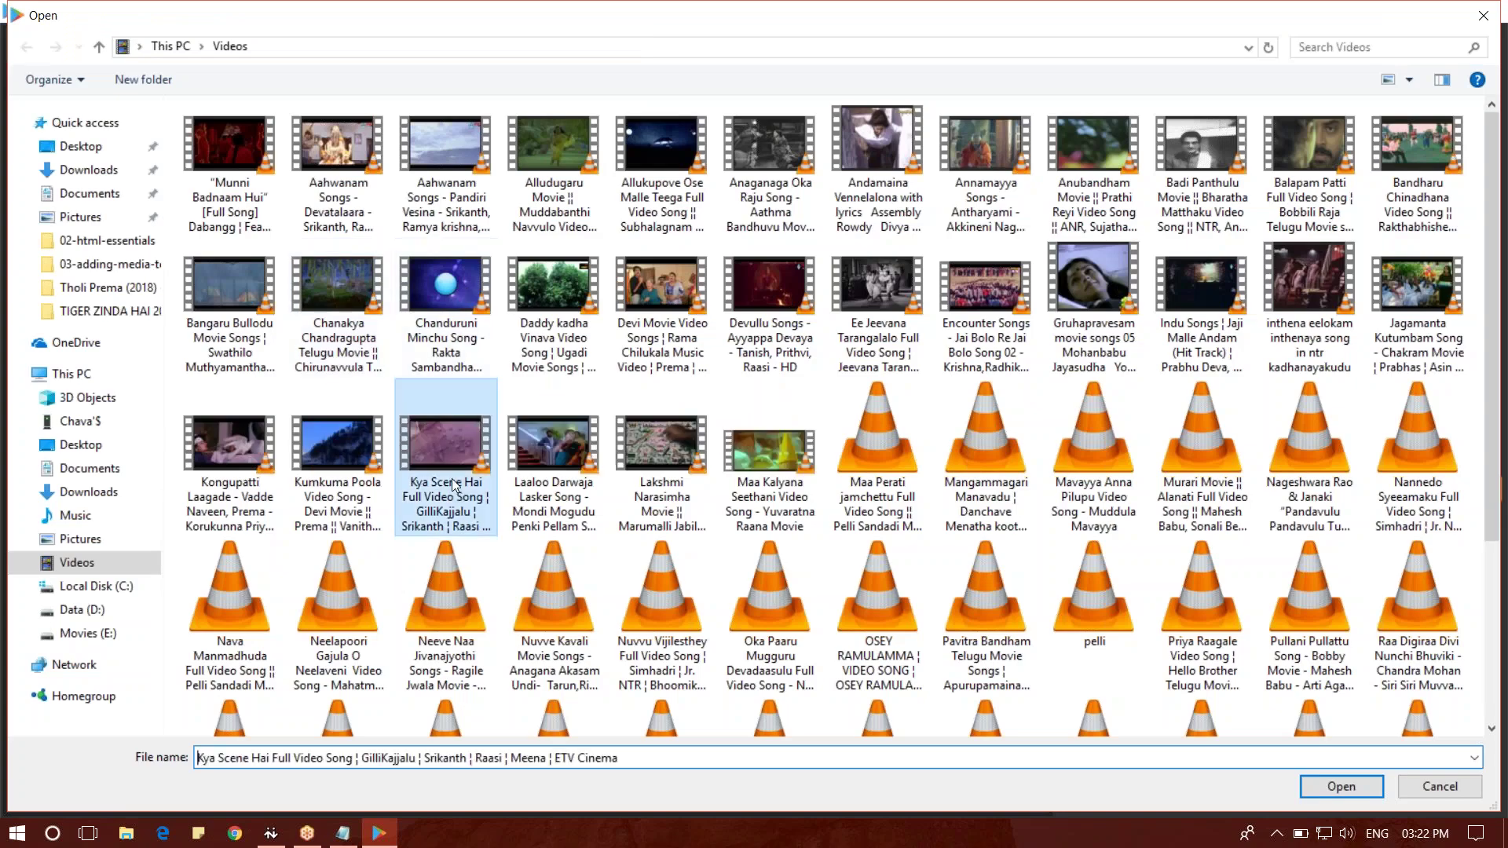
pyautogui.click(109, 234)
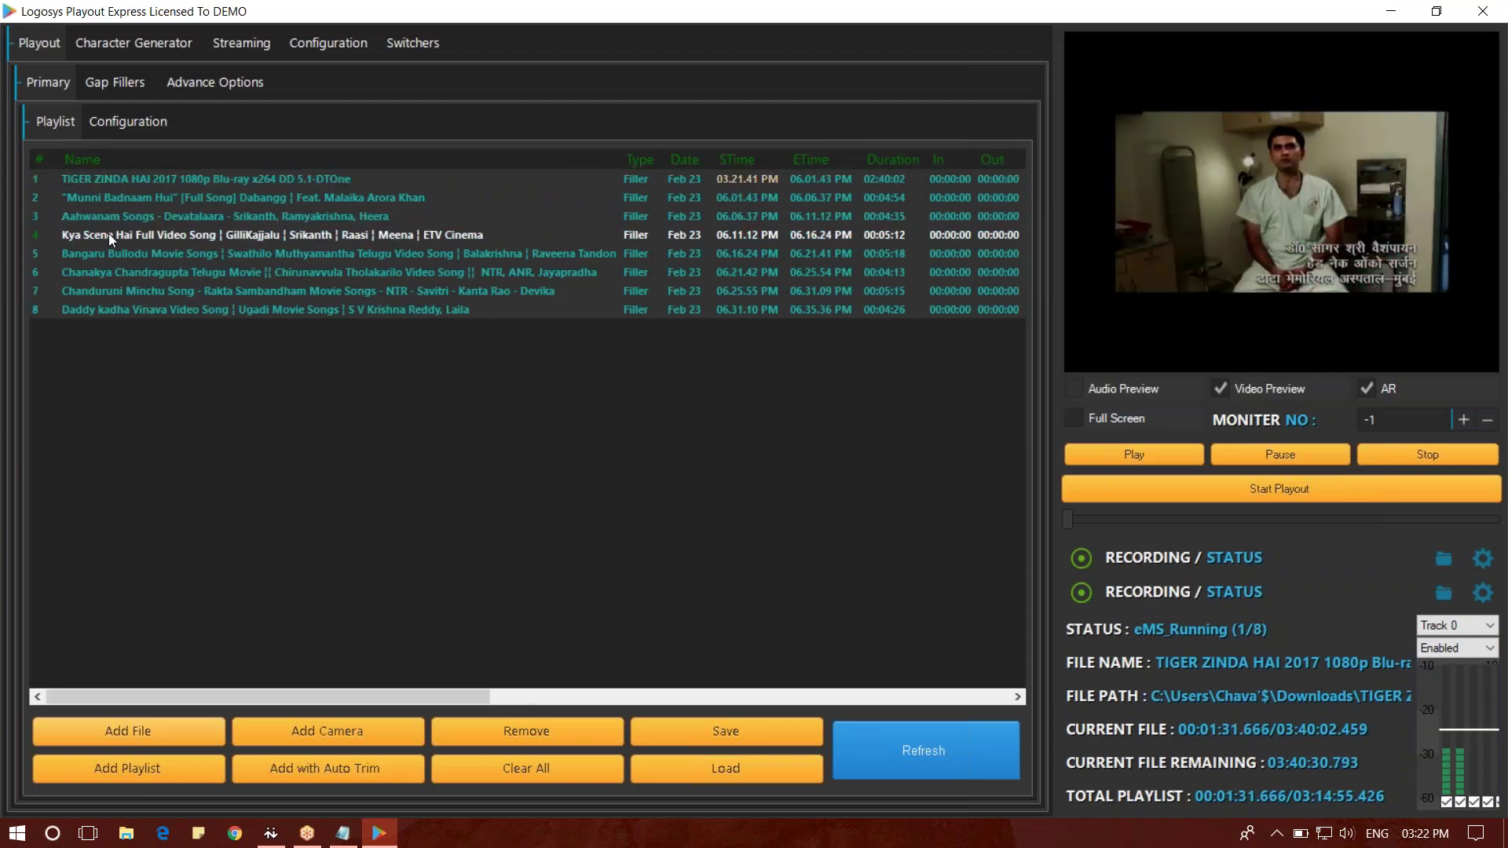
pyautogui.click(107, 252)
# - Add Anandam (2001)720p from Movies (E:)\#Telugu, auto-trimmed into 10-minute parts
pyautogui.click(926, 750)
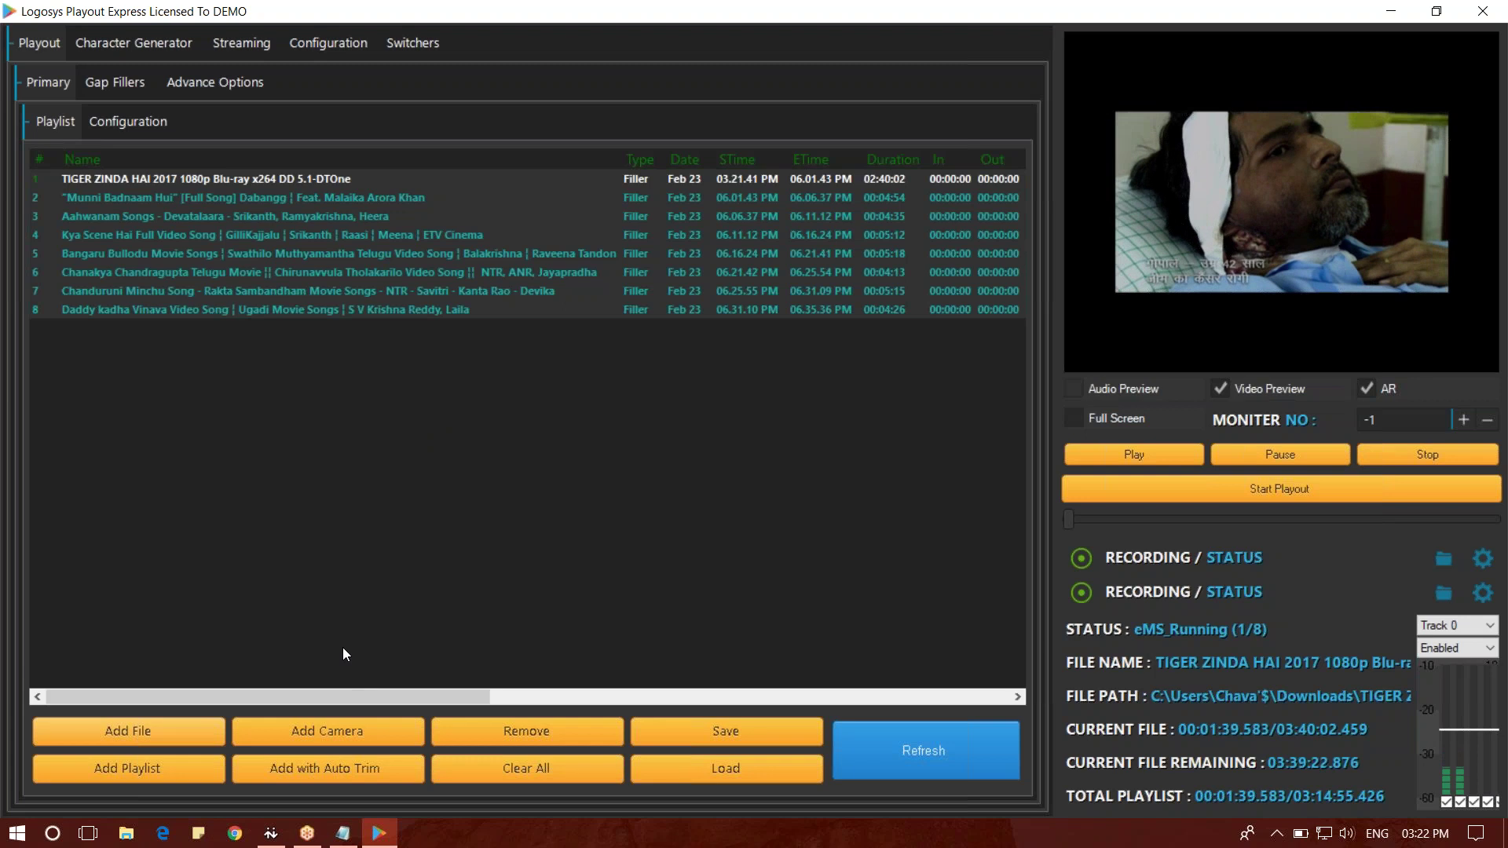
pyautogui.click(327, 774)
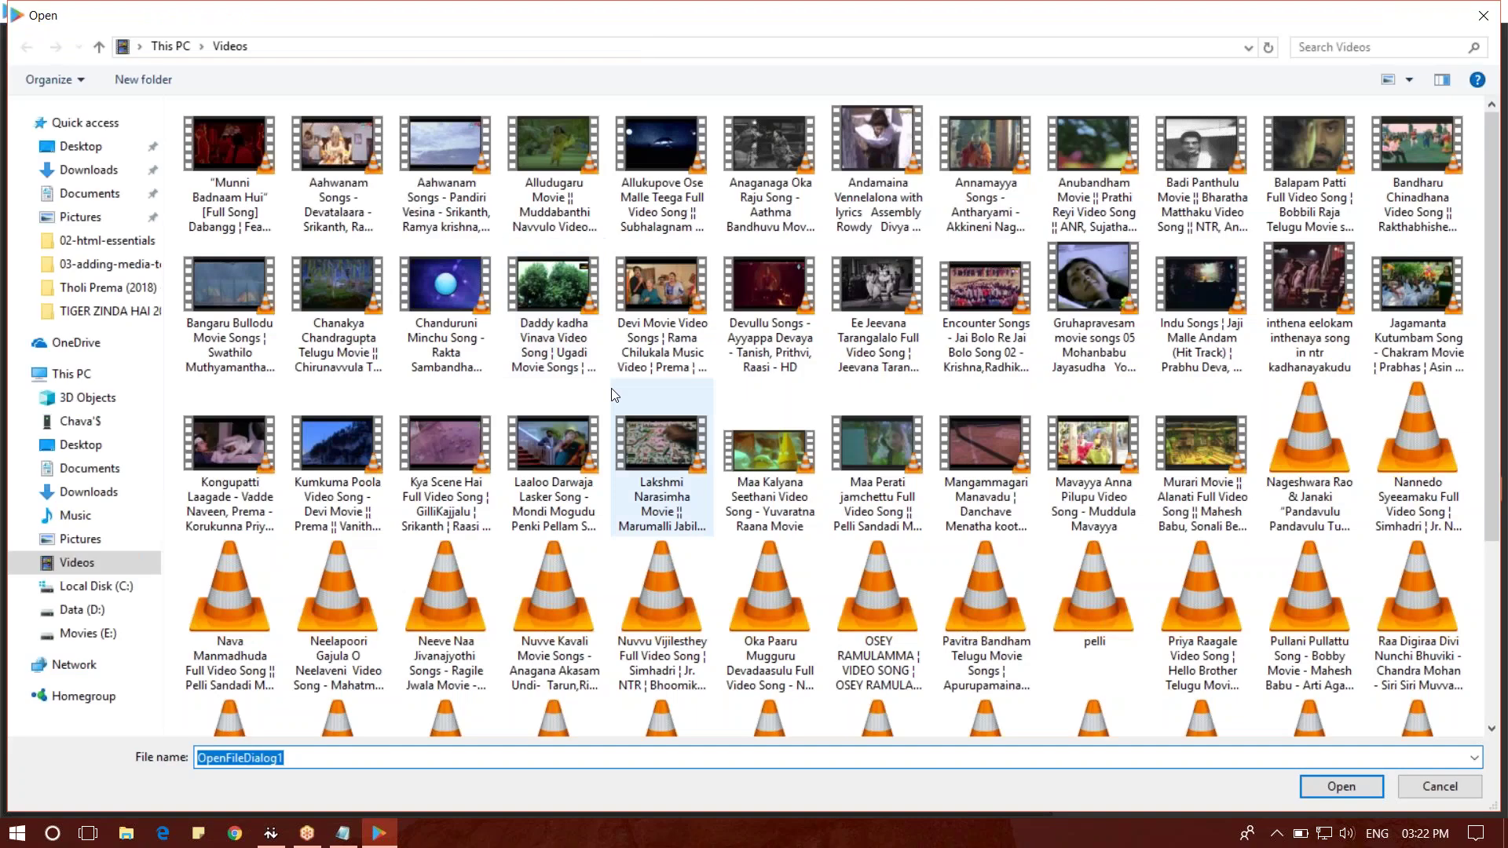
pyautogui.click(88, 633)
pyautogui.doubleClick(231, 191)
pyautogui.doubleClick(675, 185)
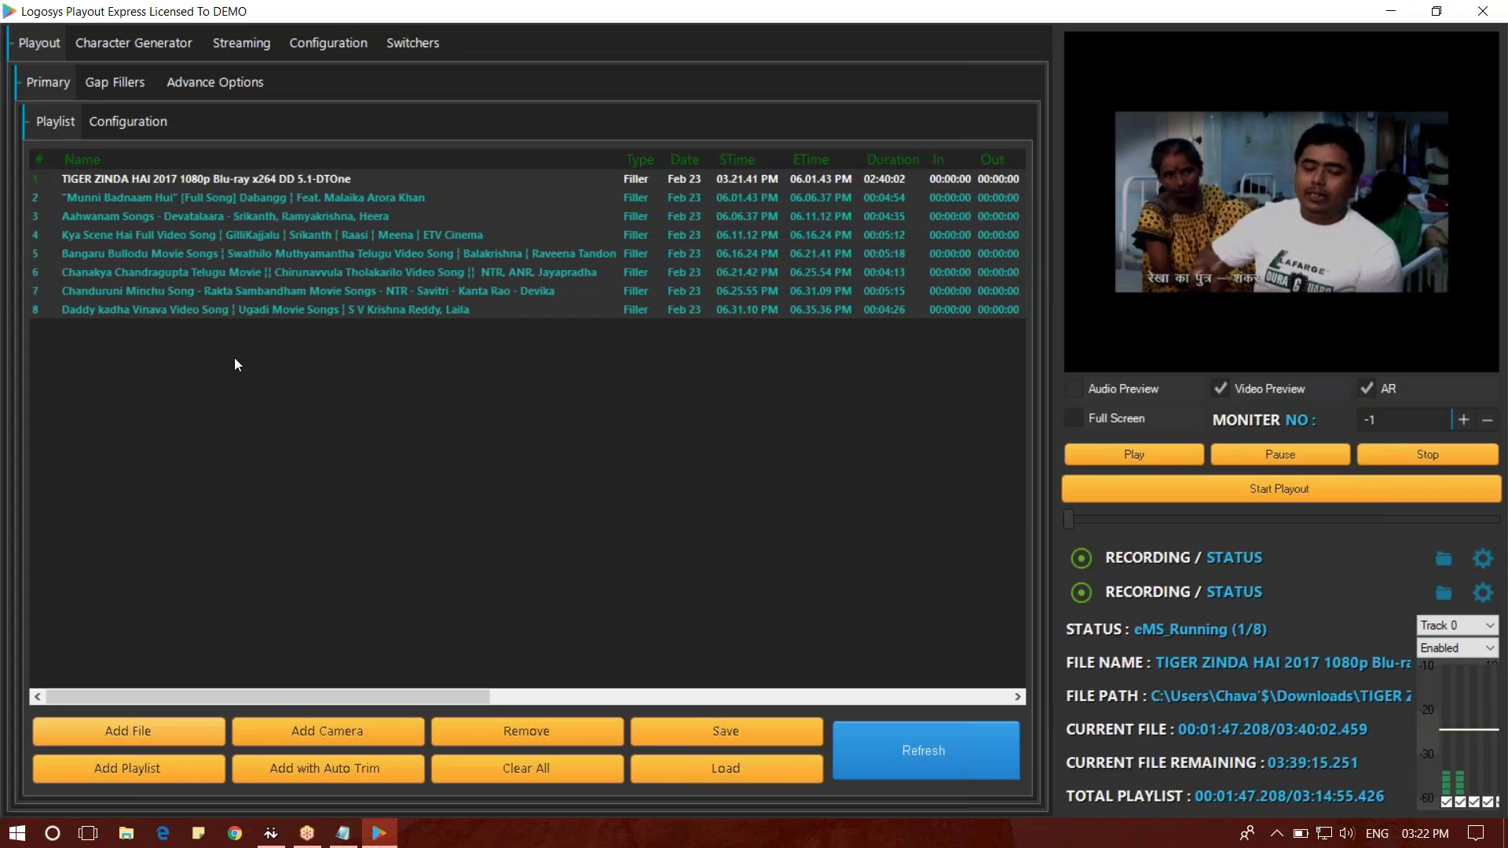
pyautogui.moveTo(817, 425); pyautogui.dragTo(817, 425)
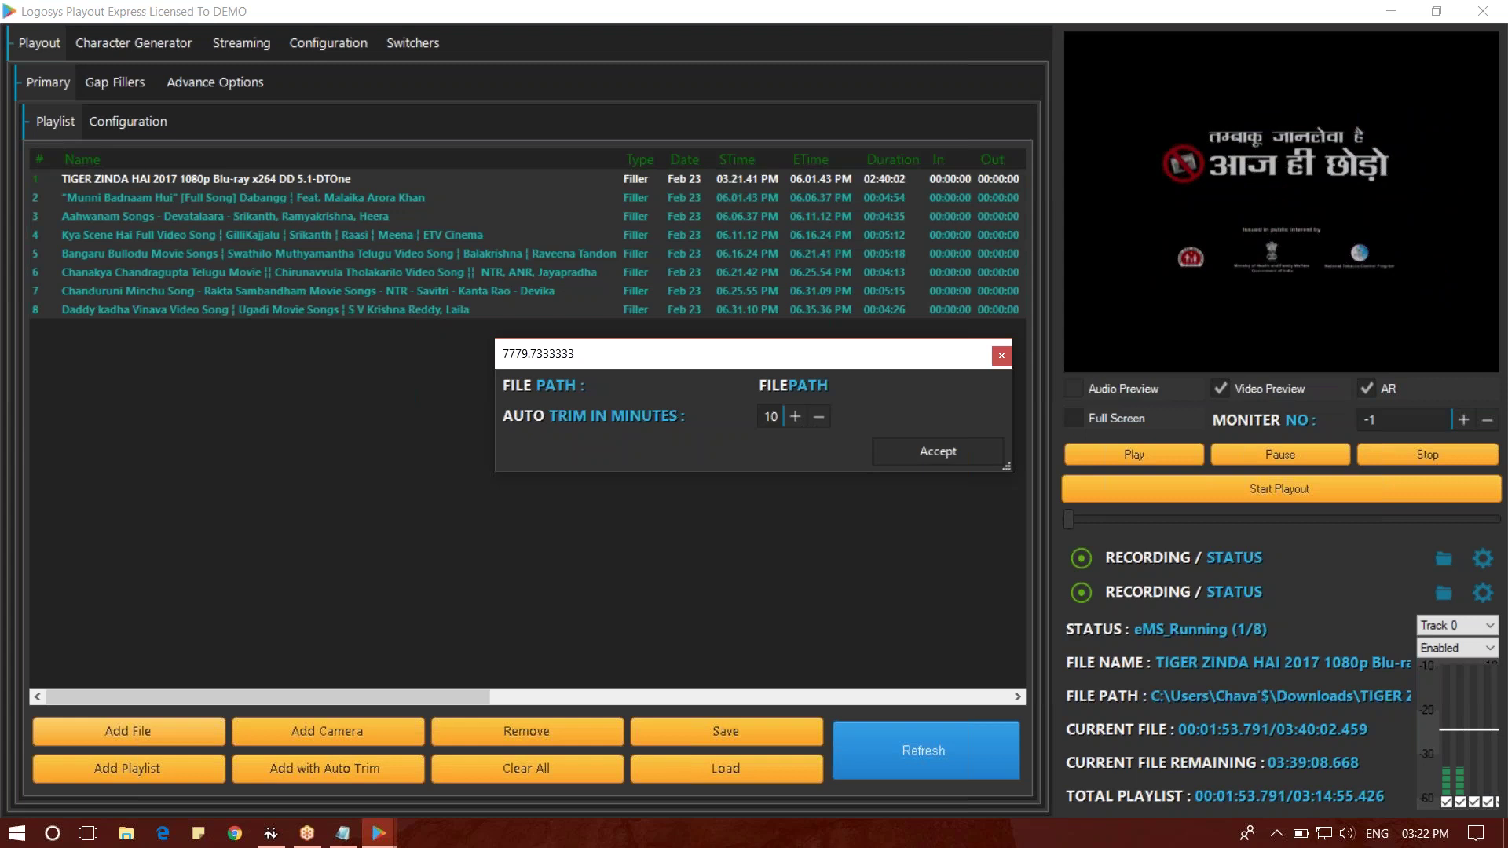
pyautogui.click(945, 454)
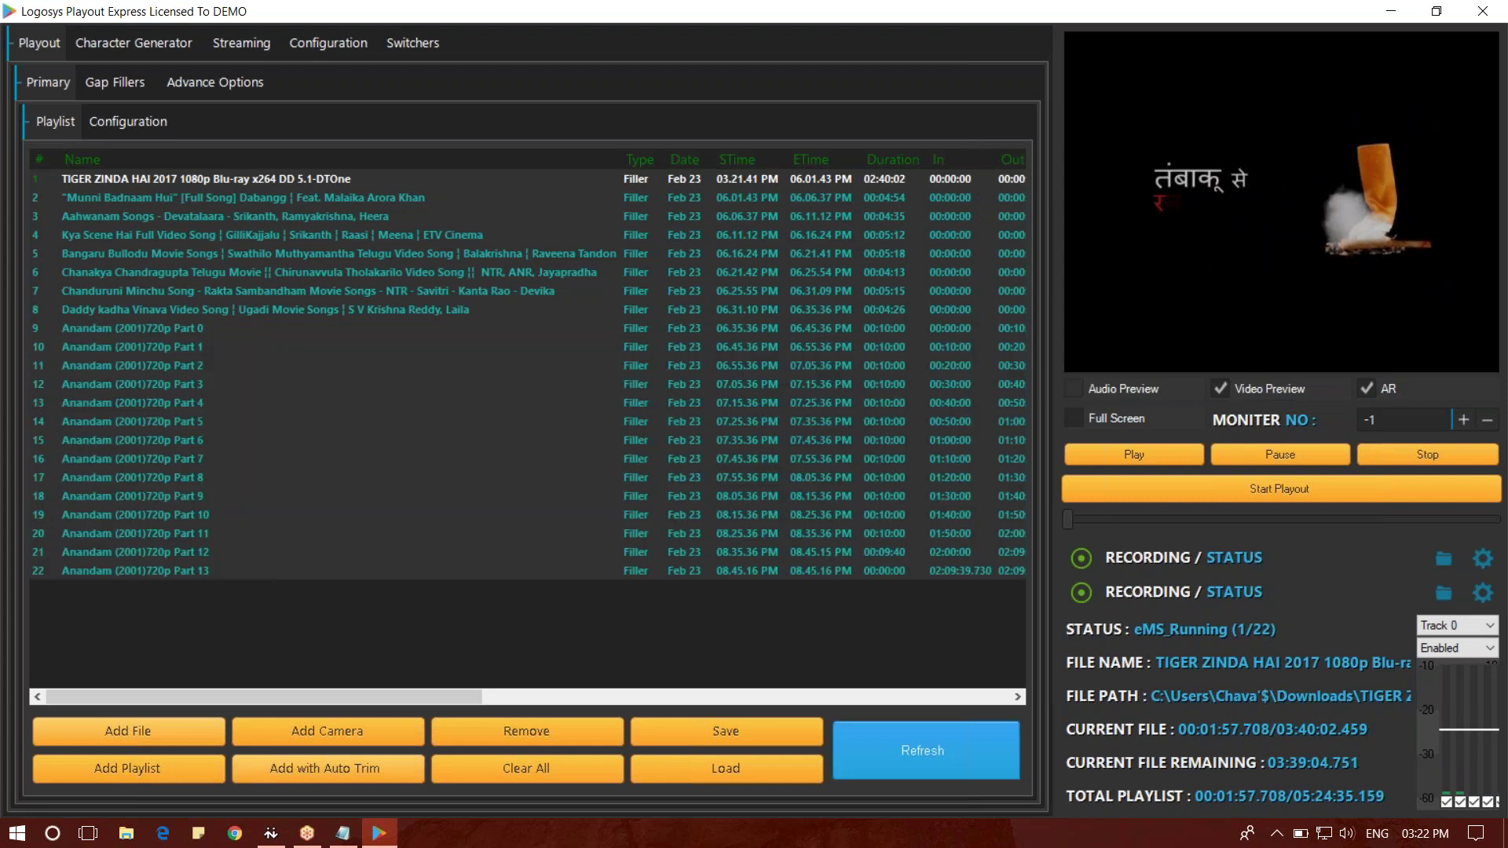
# - Insert the three Cadbury Dairy Milk ads from Data (D:)\Ads after Anandam Part 0
pyautogui.click(184, 347)
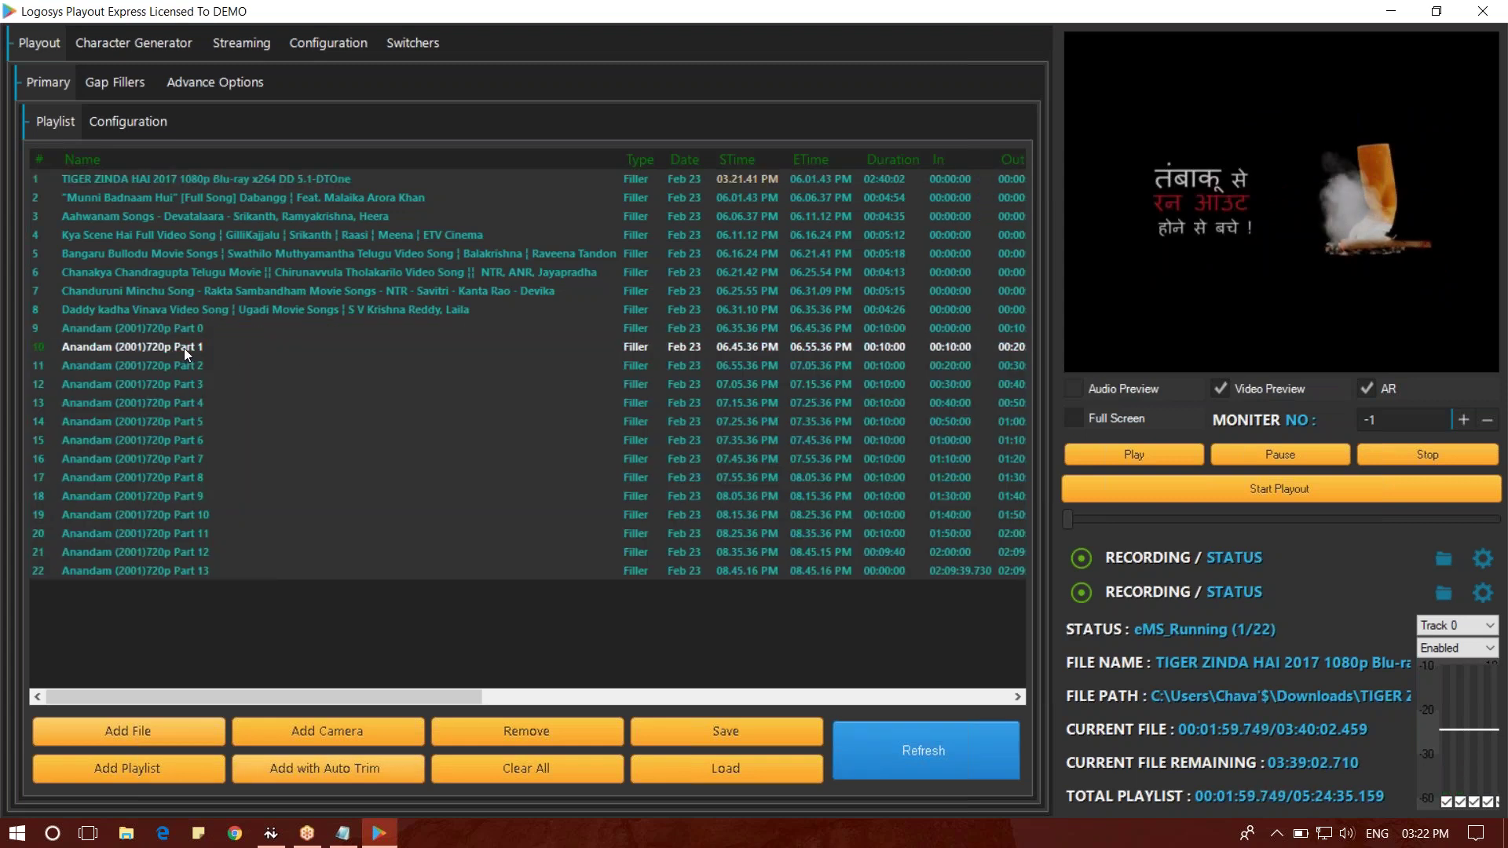
pyautogui.click(183, 365)
pyautogui.rightClick(190, 329)
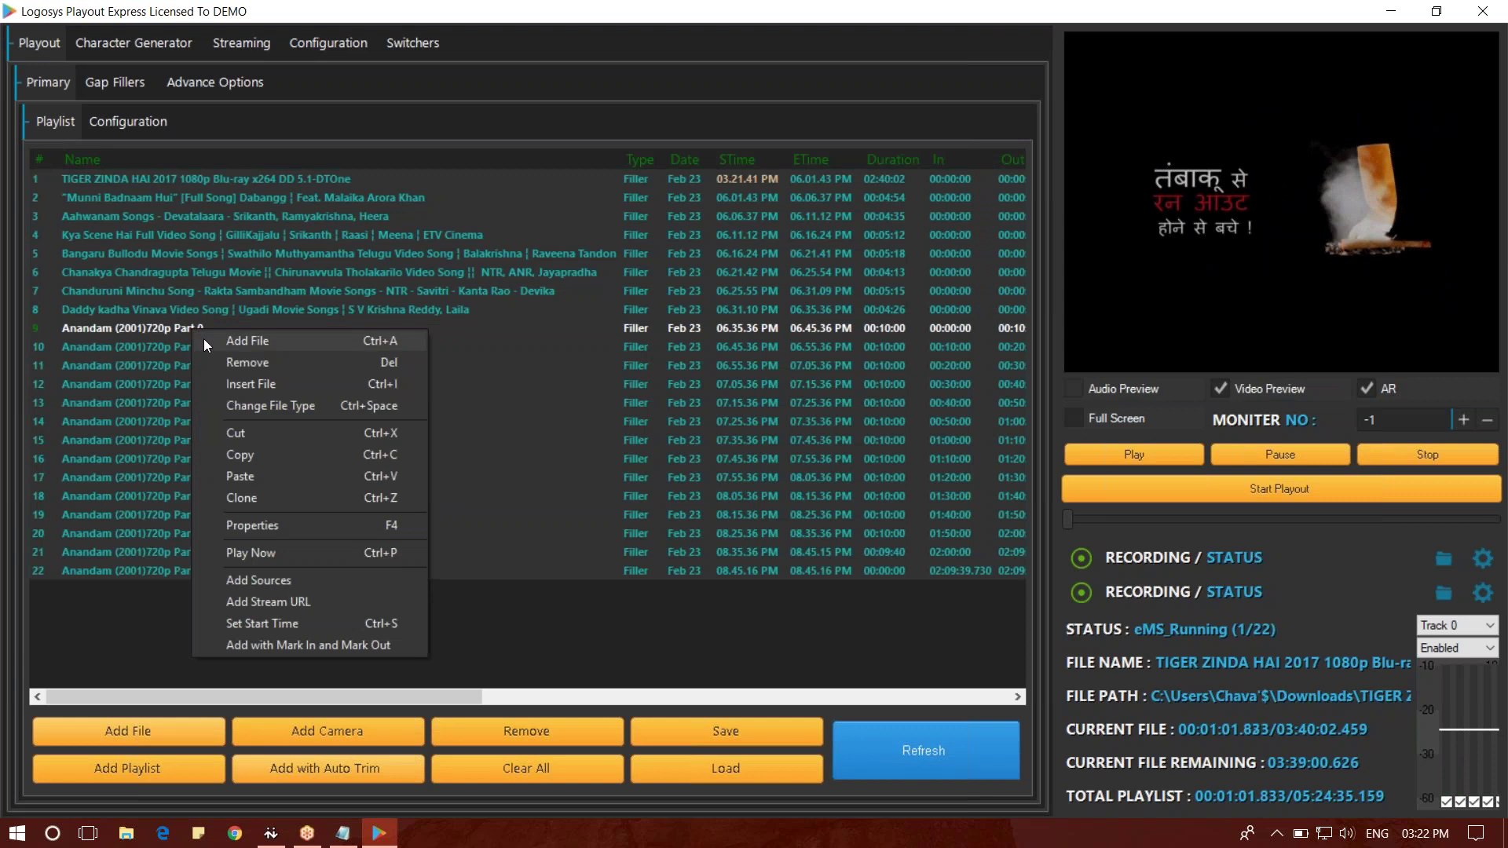
pyautogui.click(254, 384)
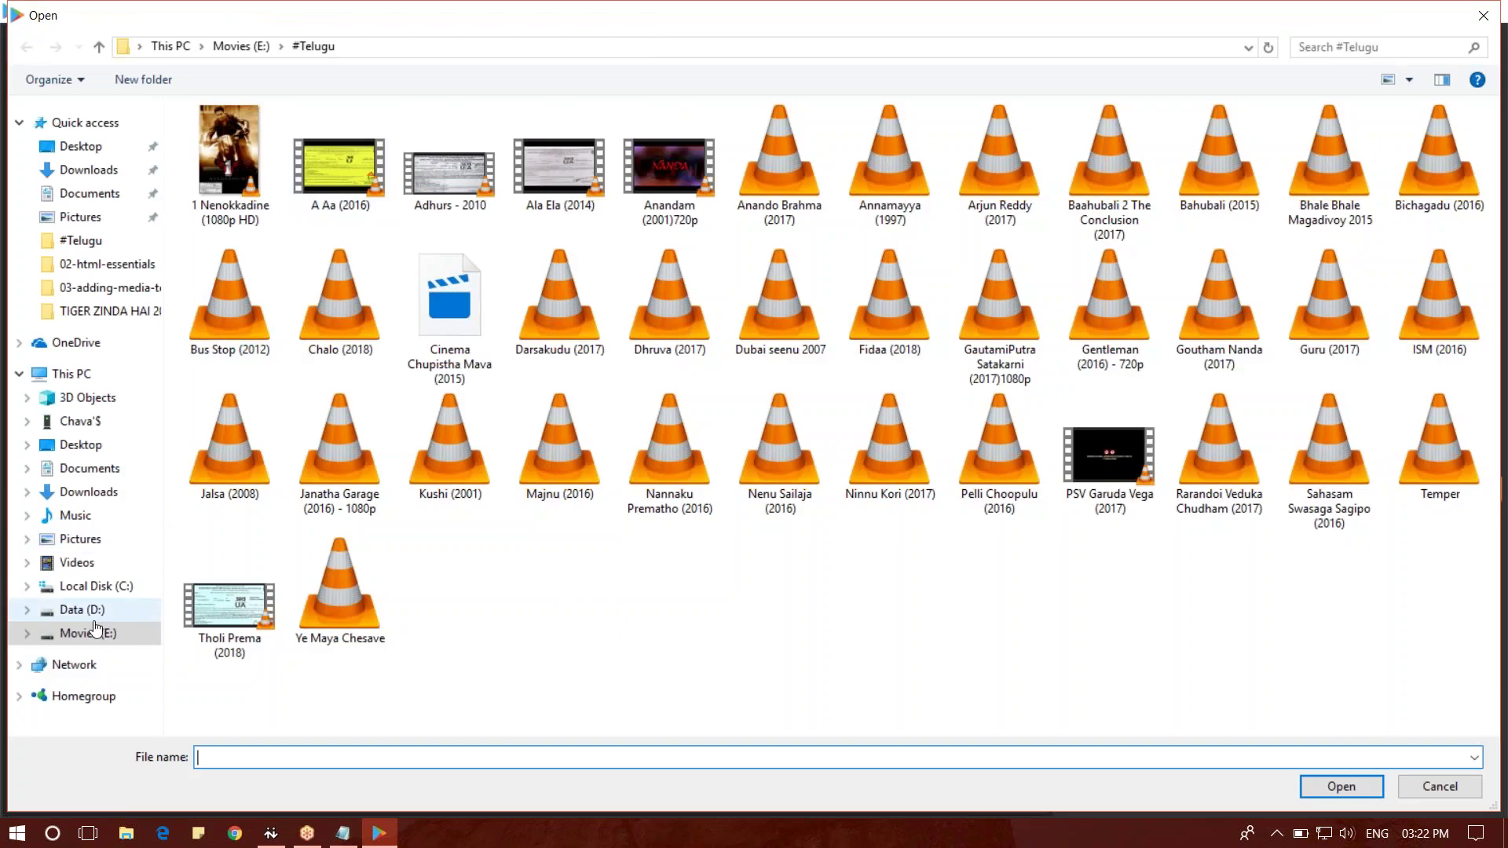
pyautogui.click(79, 610)
pyautogui.doubleClick(220, 138)
pyautogui.click(228, 159)
pyautogui.keyDown('shift'); pyautogui.click(340, 157); pyautogui.keyUp('shift')
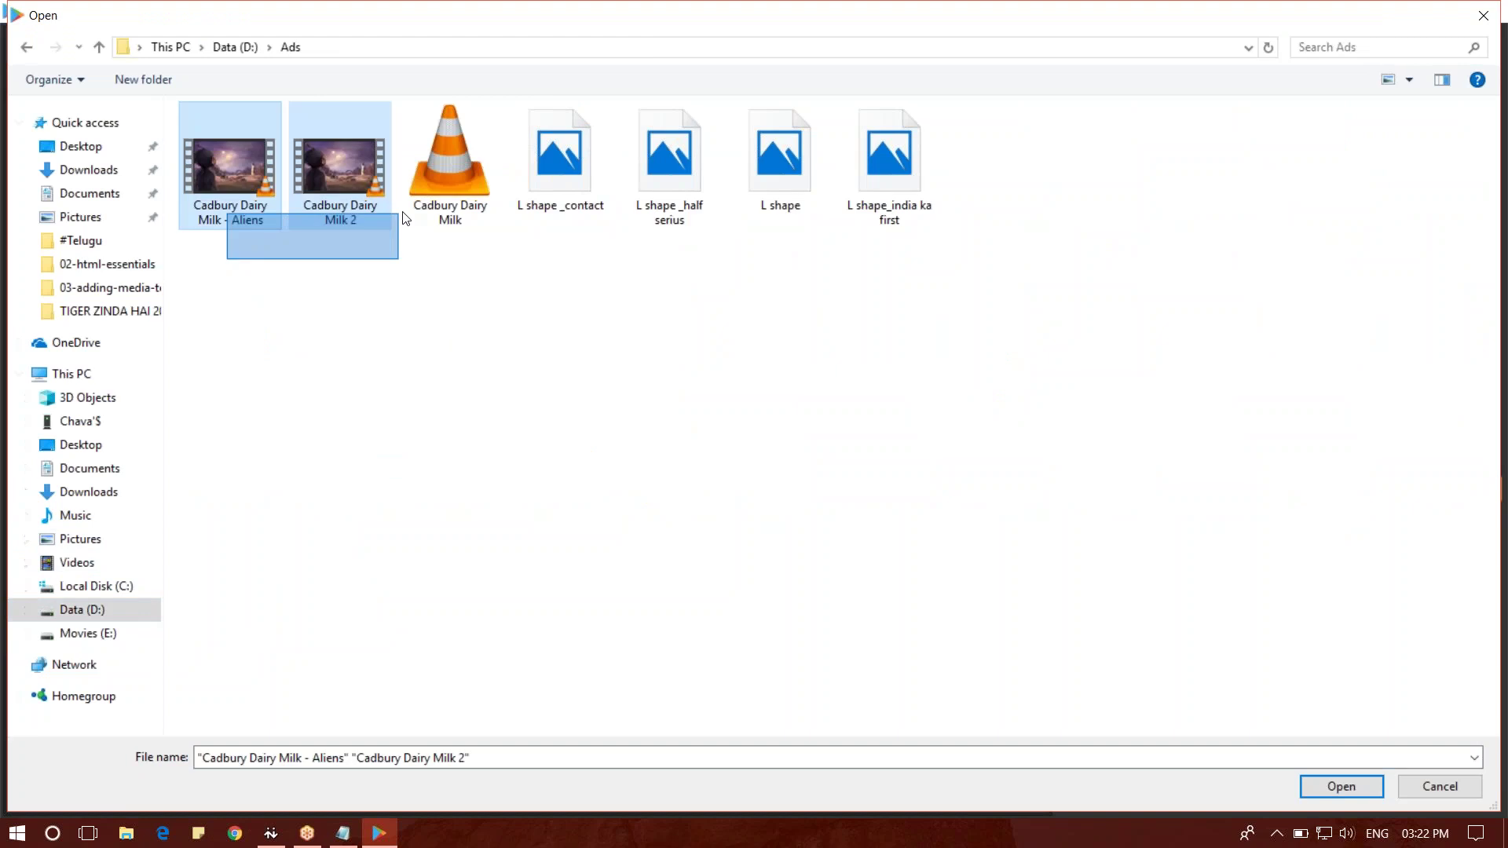
pyautogui.keyDown('shift'); pyautogui.click(450, 157); pyautogui.keyUp('shift')
pyautogui.press('Return')
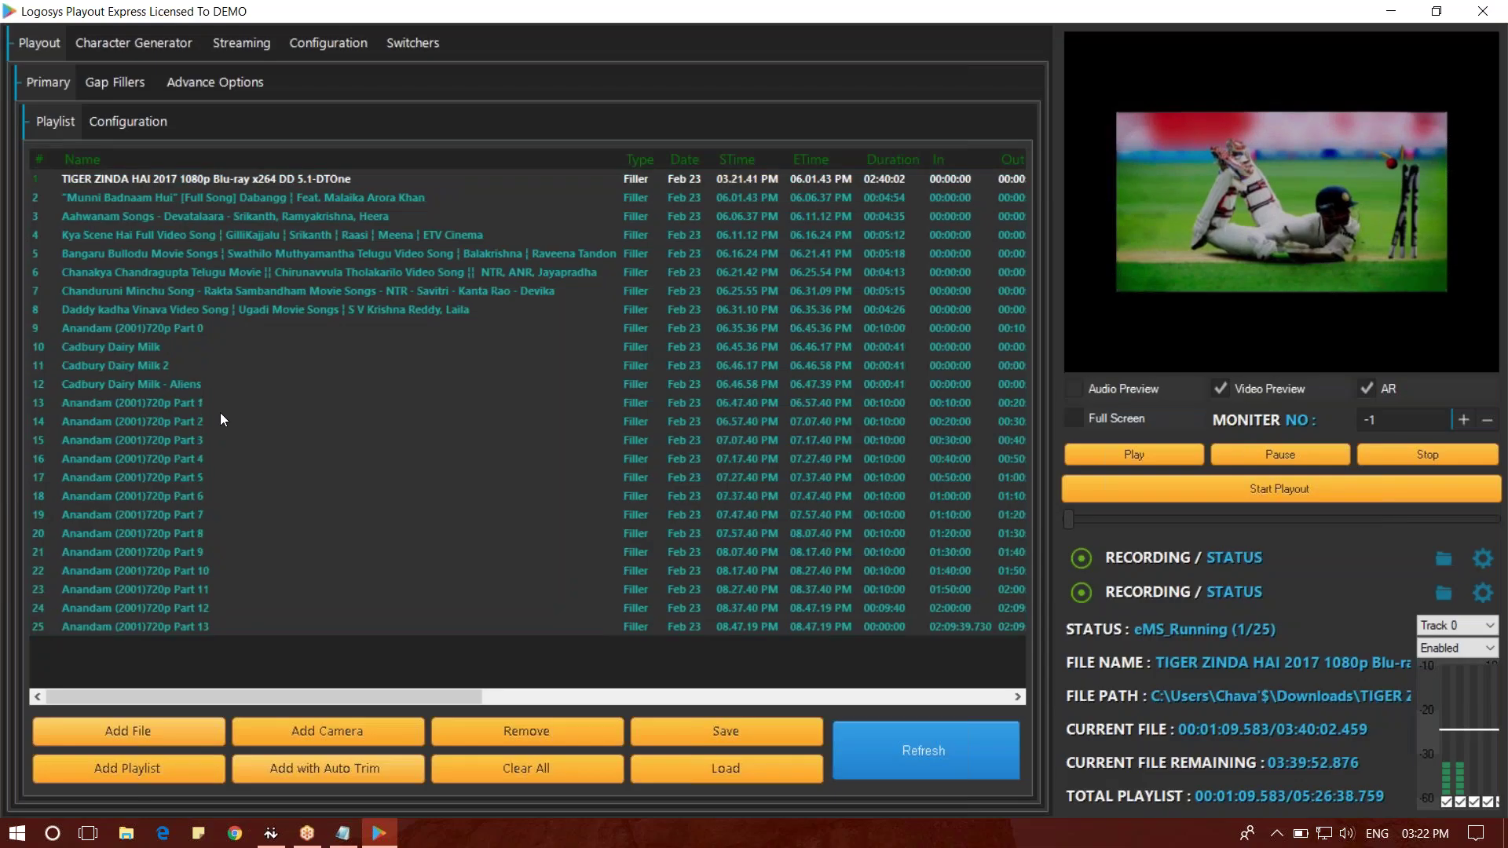
# - Select the three newly inserted Cadbury Dairy Milk rows in the playlist
pyautogui.click(163, 359)
pyautogui.keyDown('shift'); pyautogui.click(158, 375); pyautogui.keyUp('shift')
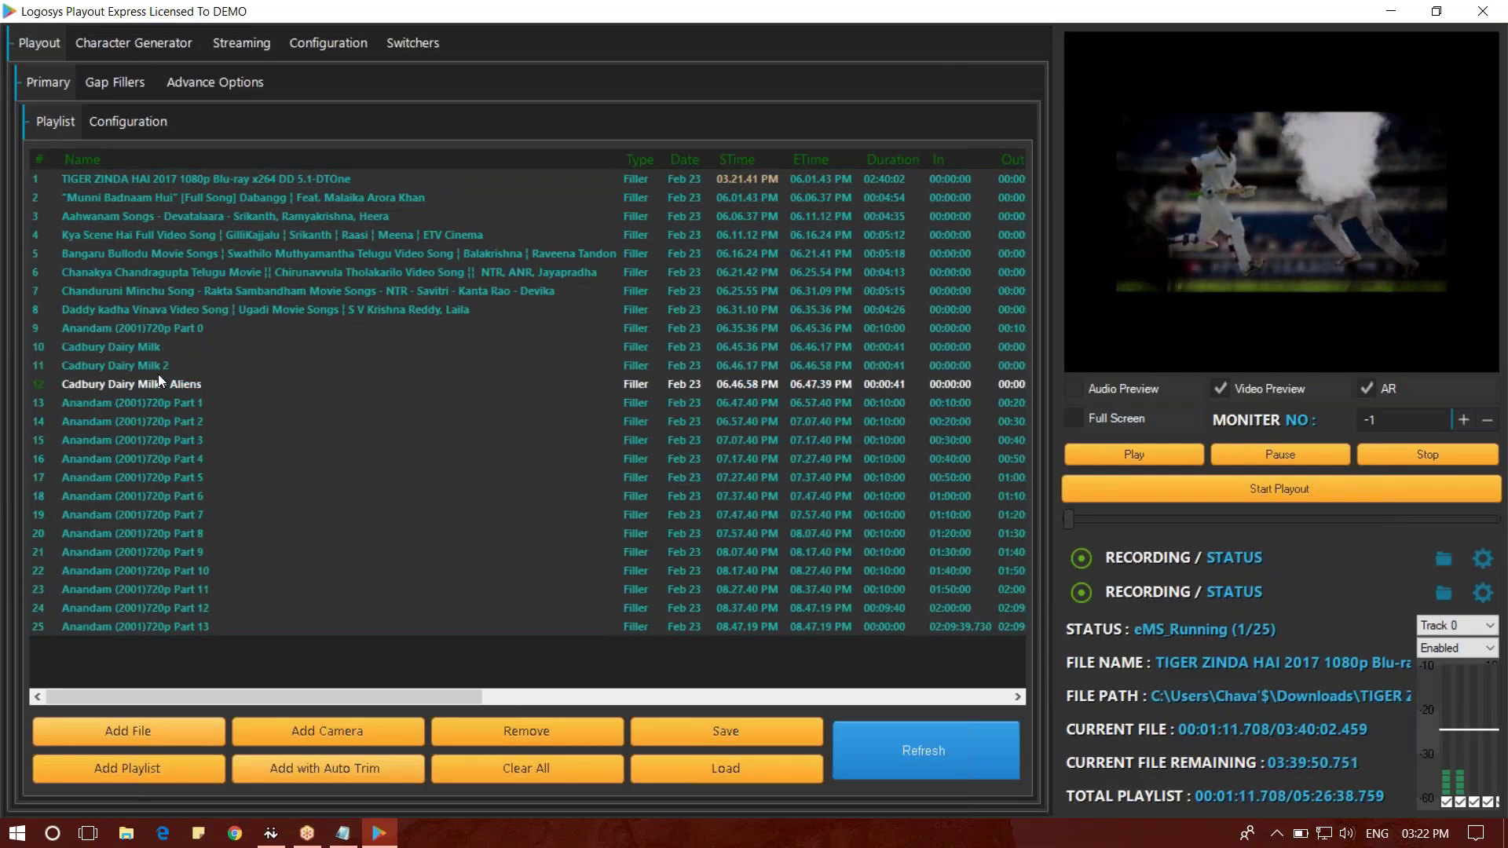
pyautogui.keyDown('ctrl'); pyautogui.click(153, 351); pyautogui.keyUp('ctrl')
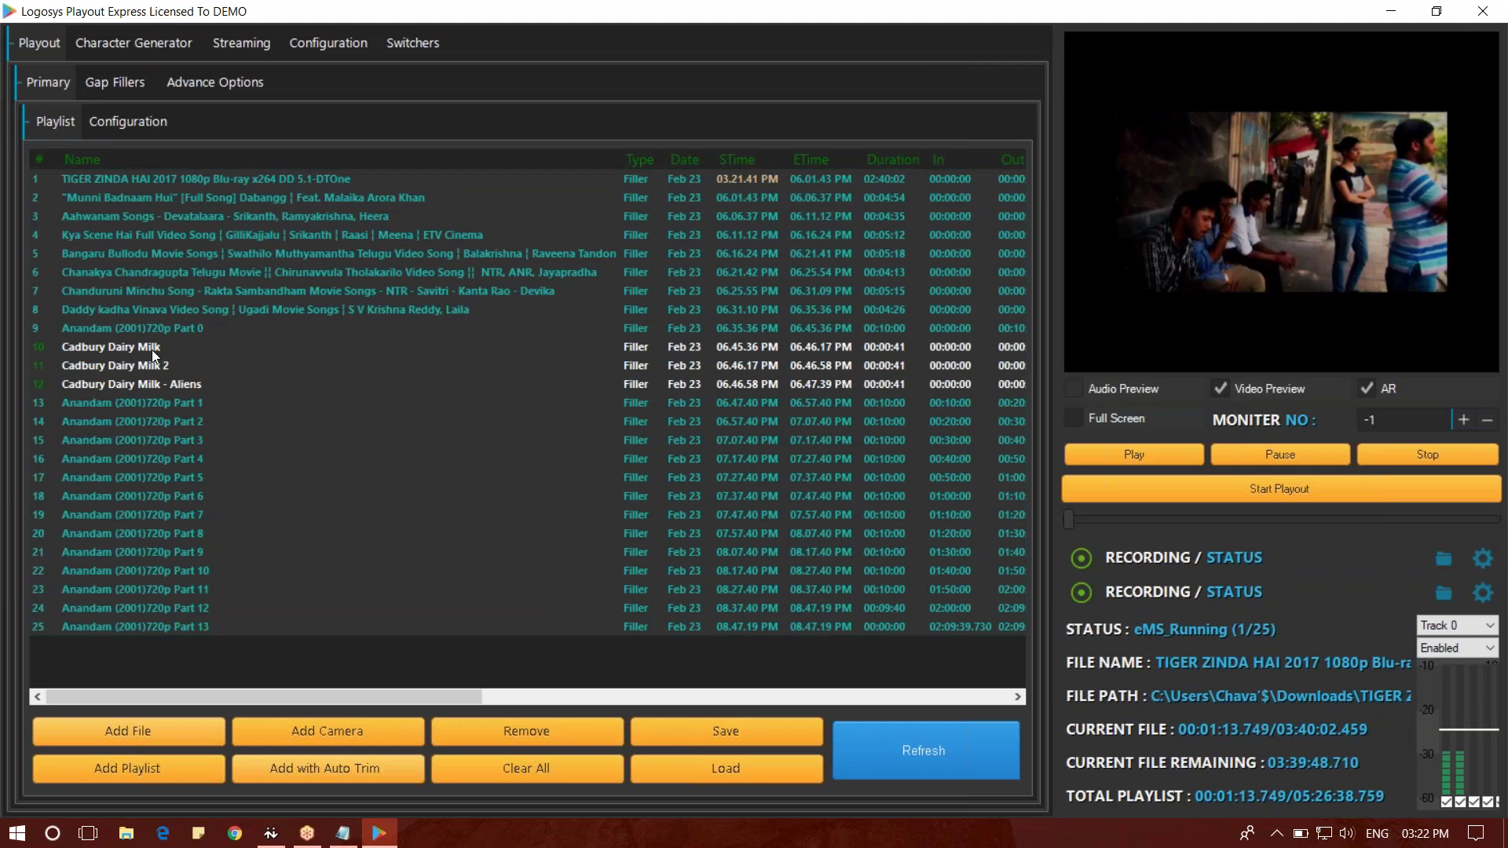
pyautogui.rightClick(152, 350)
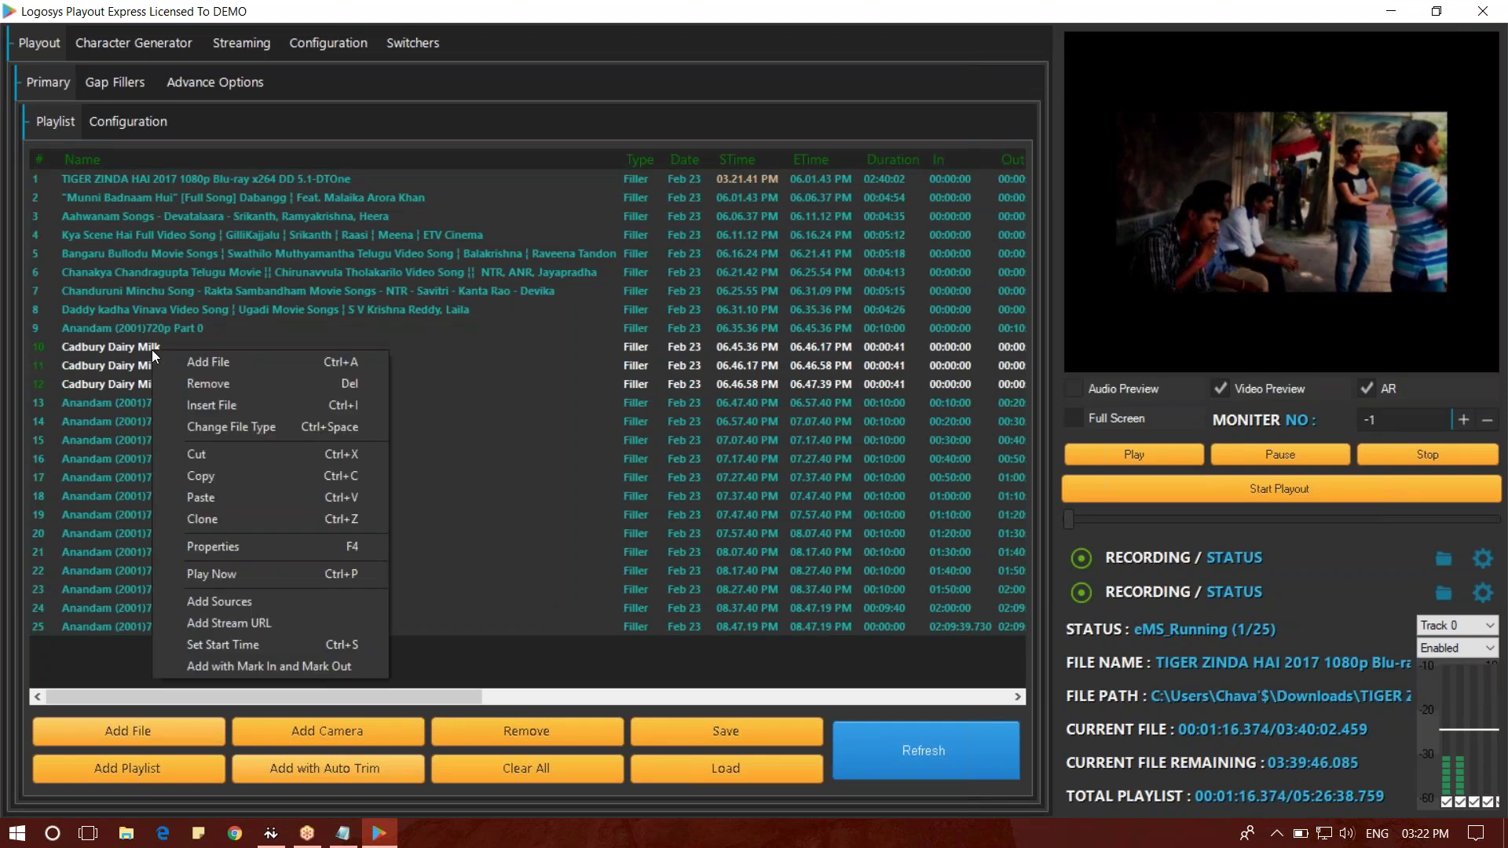
pyautogui.click(209, 426)
pyautogui.click(634, 364)
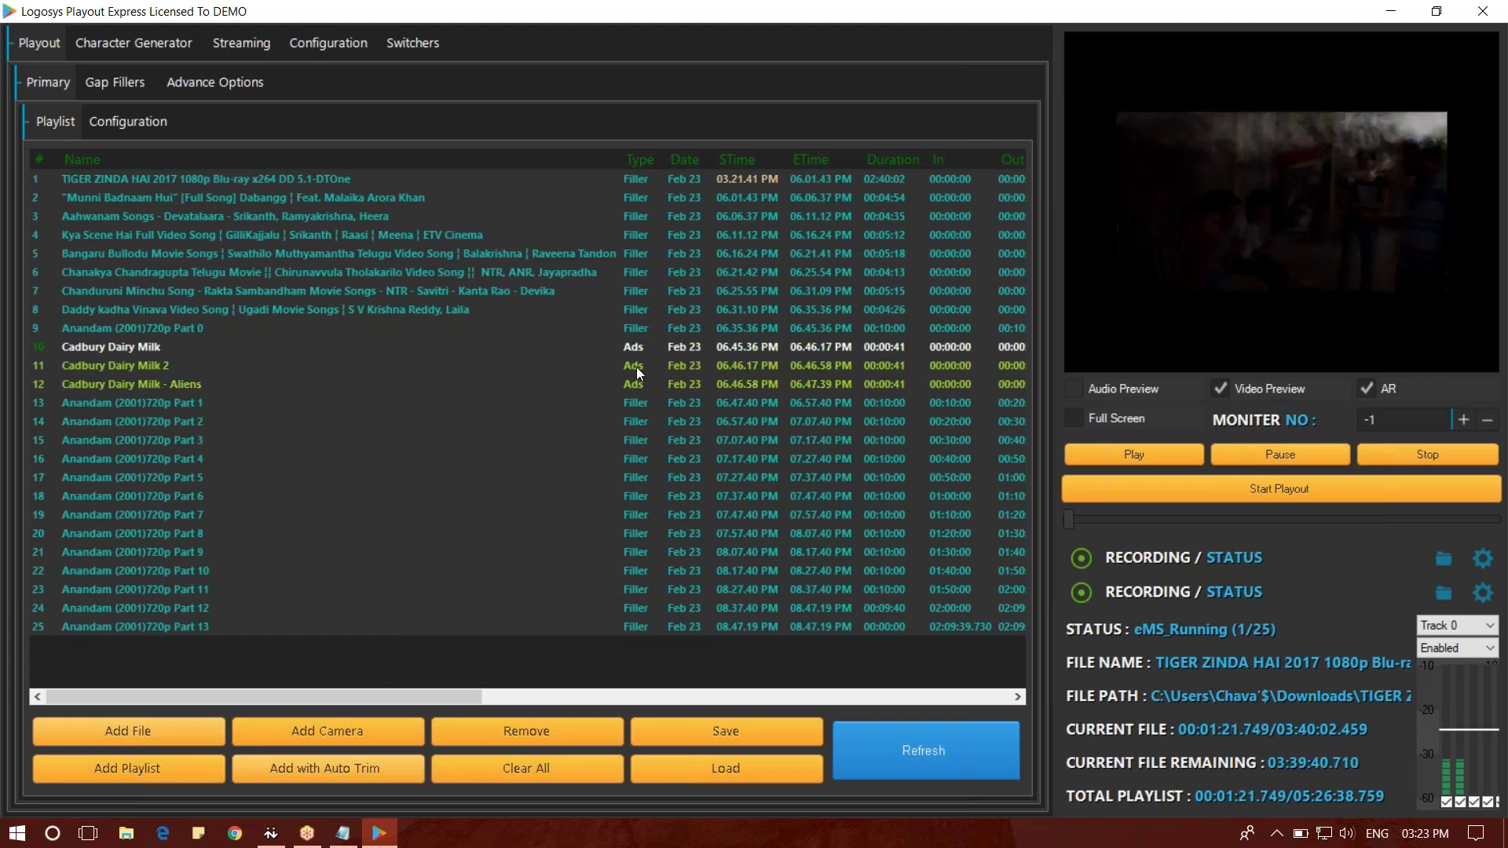
pyautogui.click(637, 379)
pyautogui.click(635, 347)
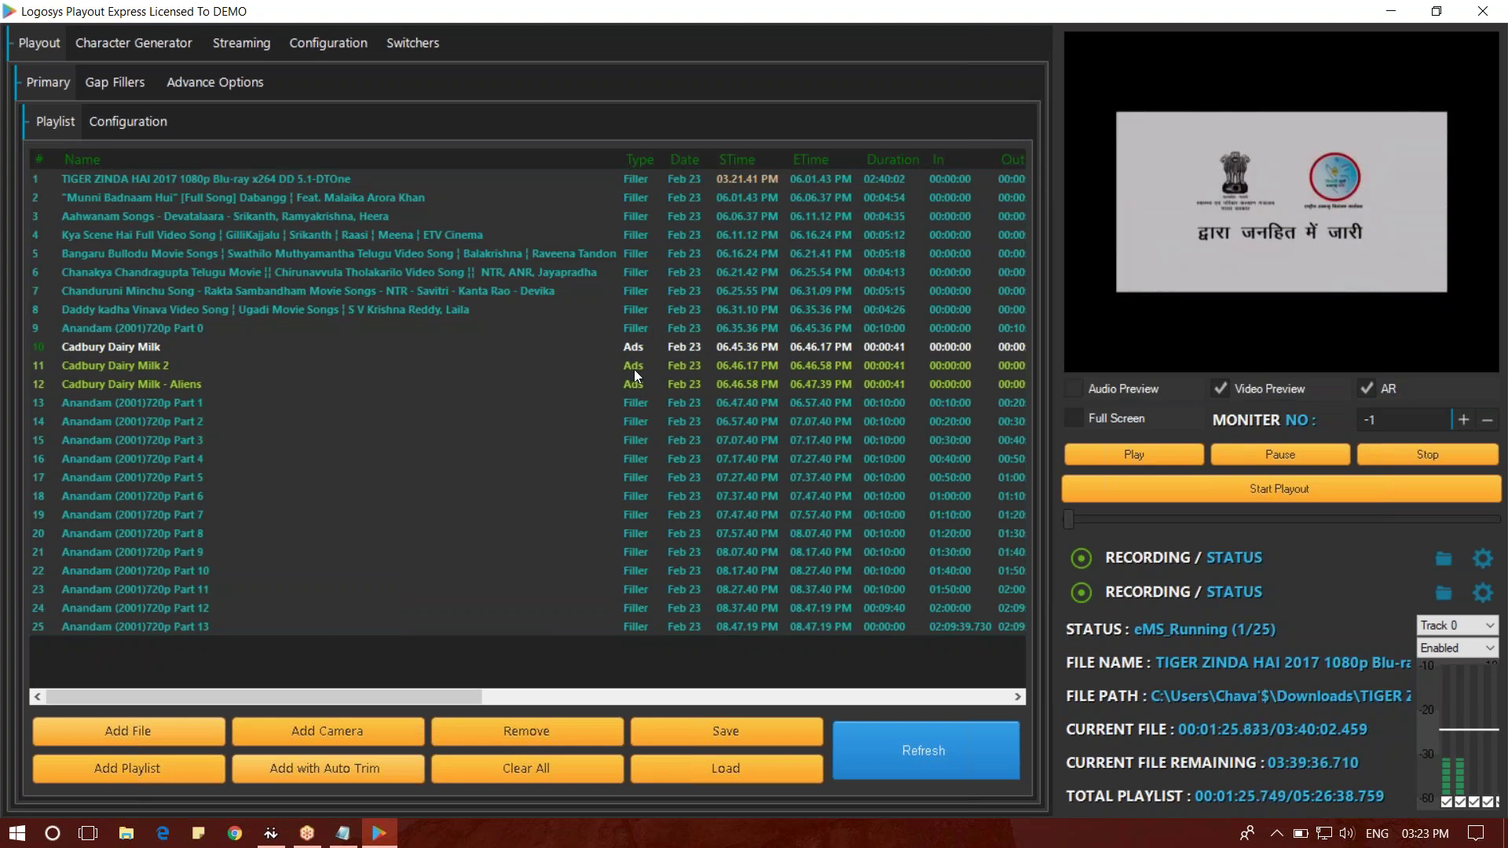
pyautogui.click(634, 384)
pyautogui.click(634, 367)
pyautogui.click(634, 349)
pyautogui.click(632, 369)
pyautogui.click(633, 354)
pyautogui.click(635, 364)
pyautogui.click(636, 377)
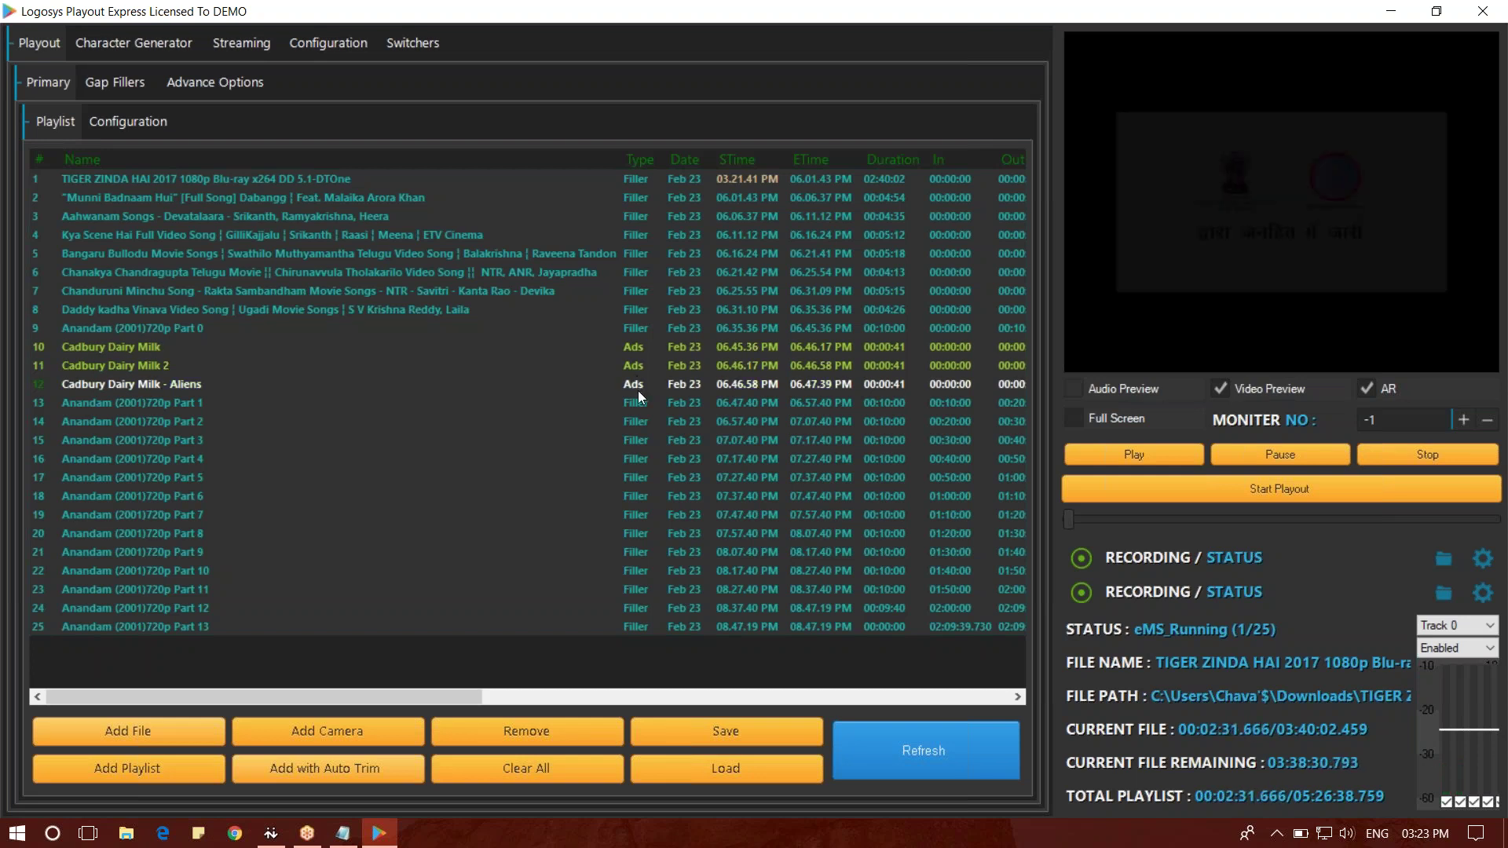
pyautogui.click(634, 403)
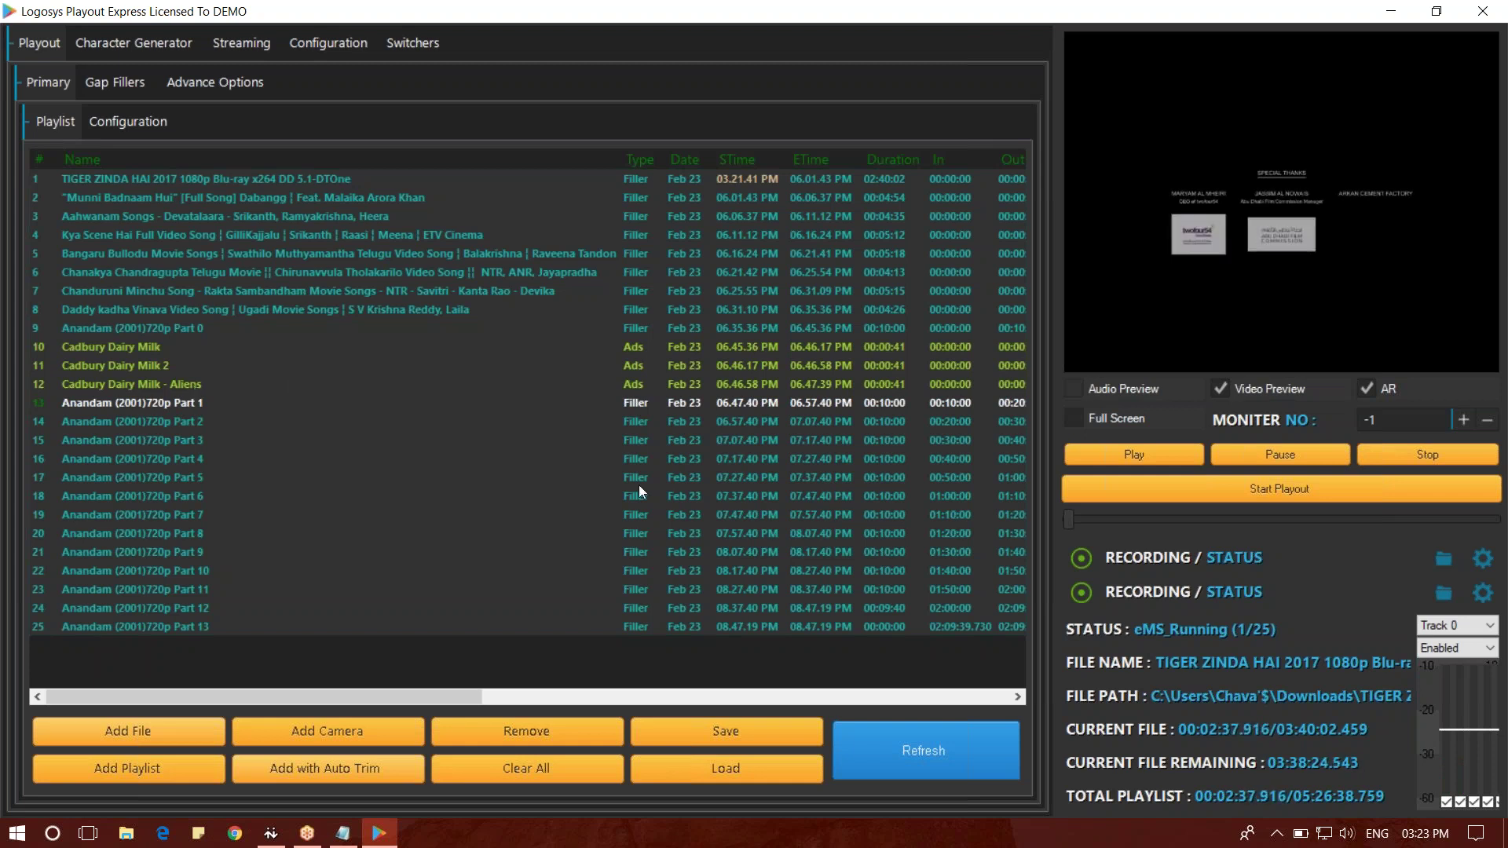
pyautogui.click(953, 746)
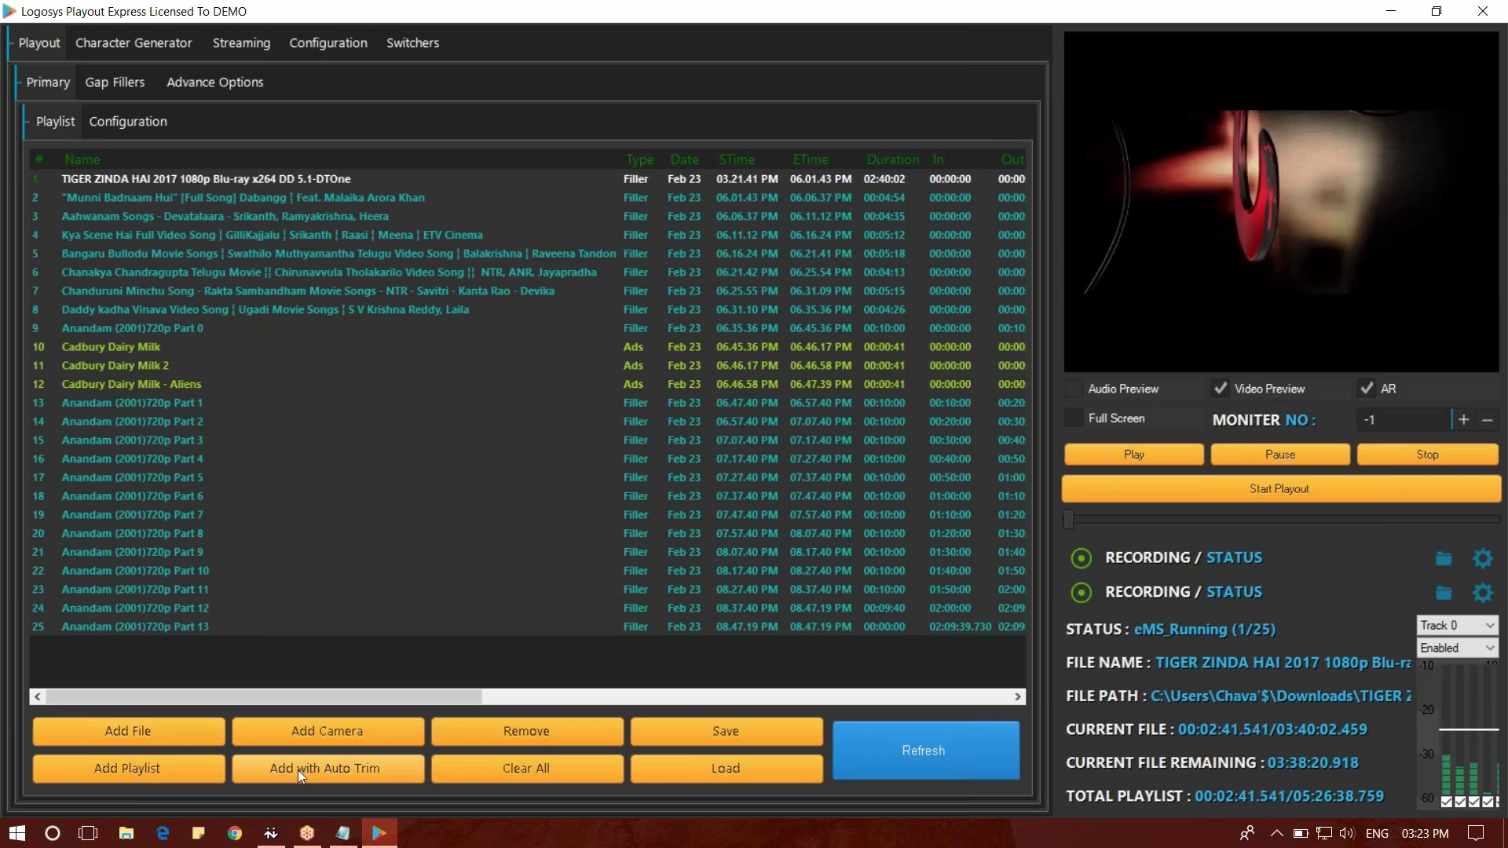
# - Open Adhurs - 2010 for mark-in/out and add the 00:05:14–00:11:08 clip
pyautogui.rightClick(314, 657)
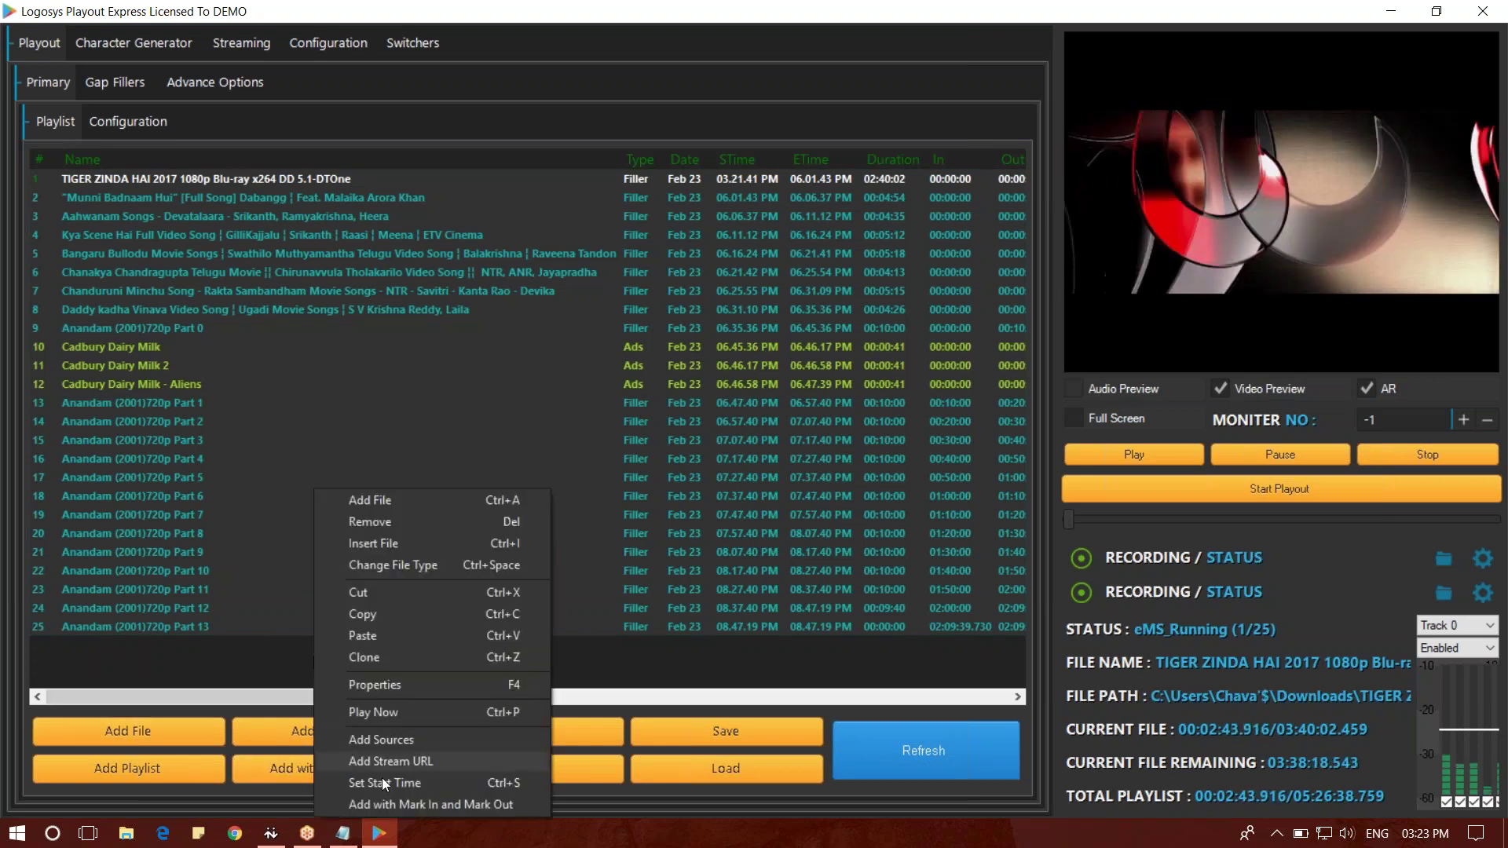
pyautogui.click(492, 805)
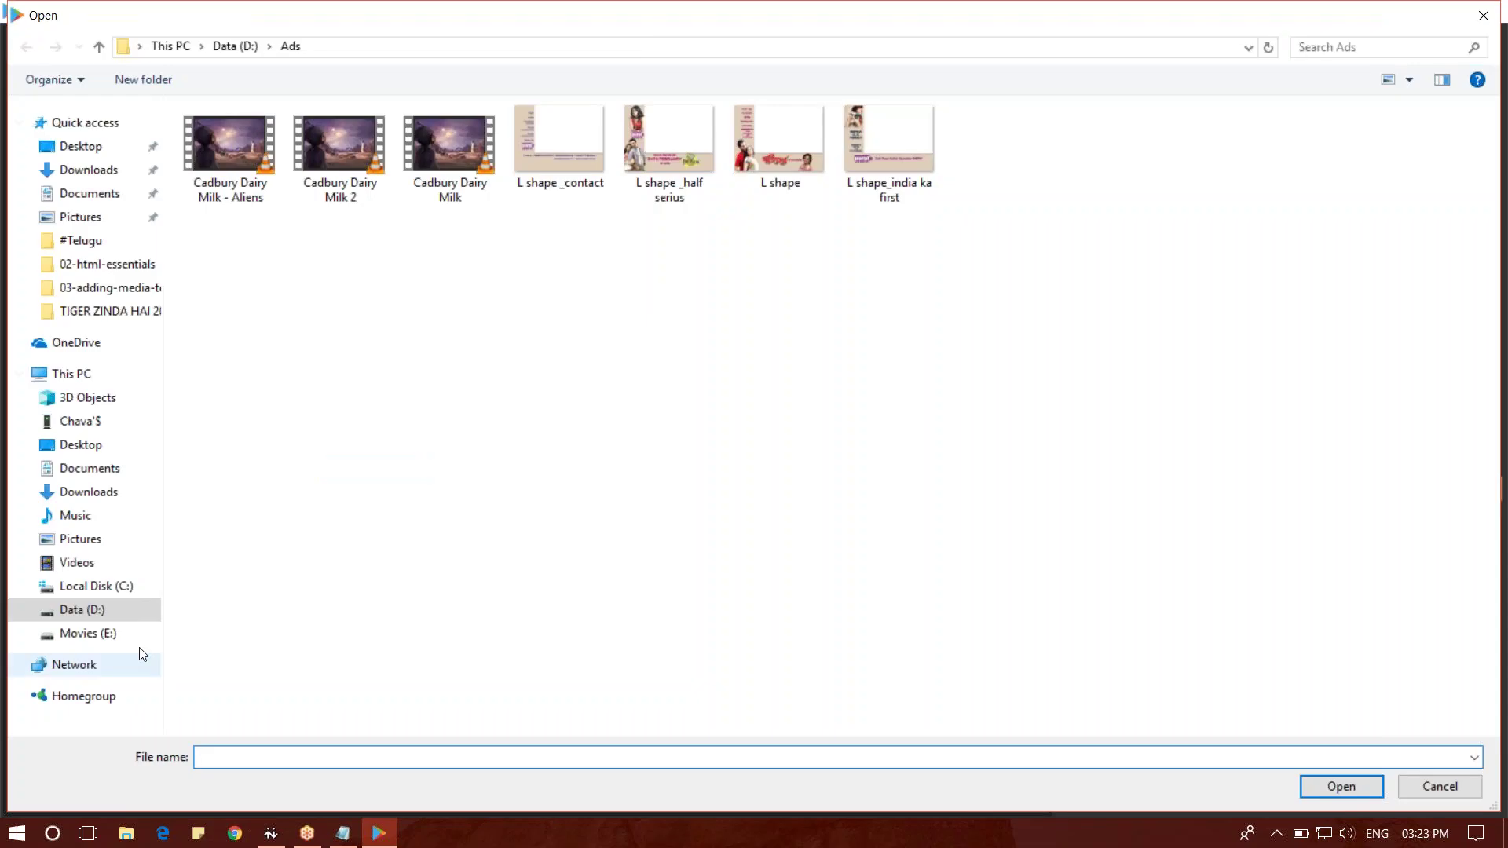
pyautogui.click(87, 633)
pyautogui.doubleClick(240, 206)
pyautogui.doubleClick(438, 182)
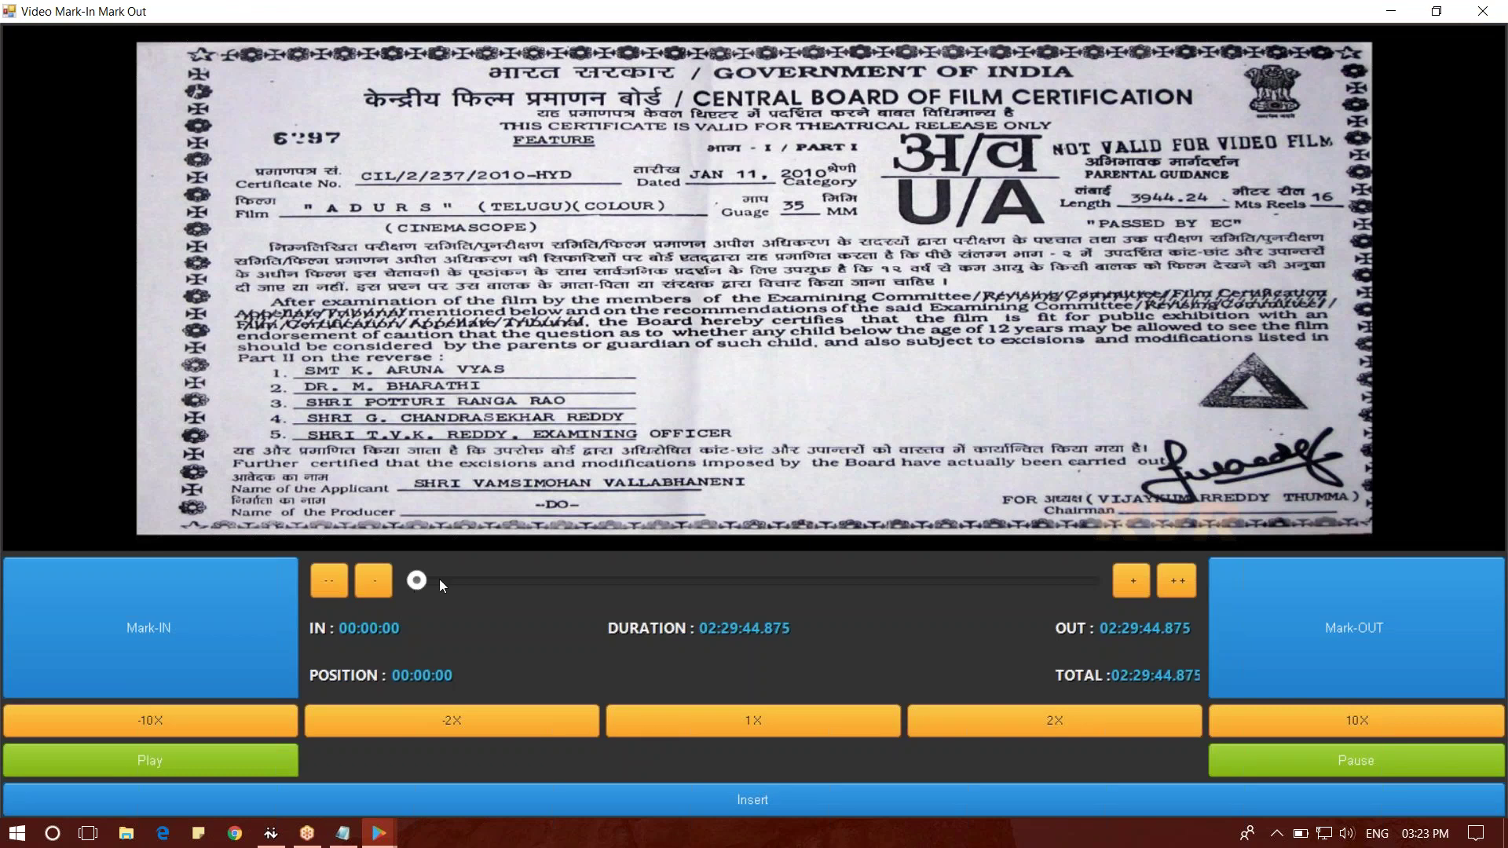
pyautogui.click(440, 579)
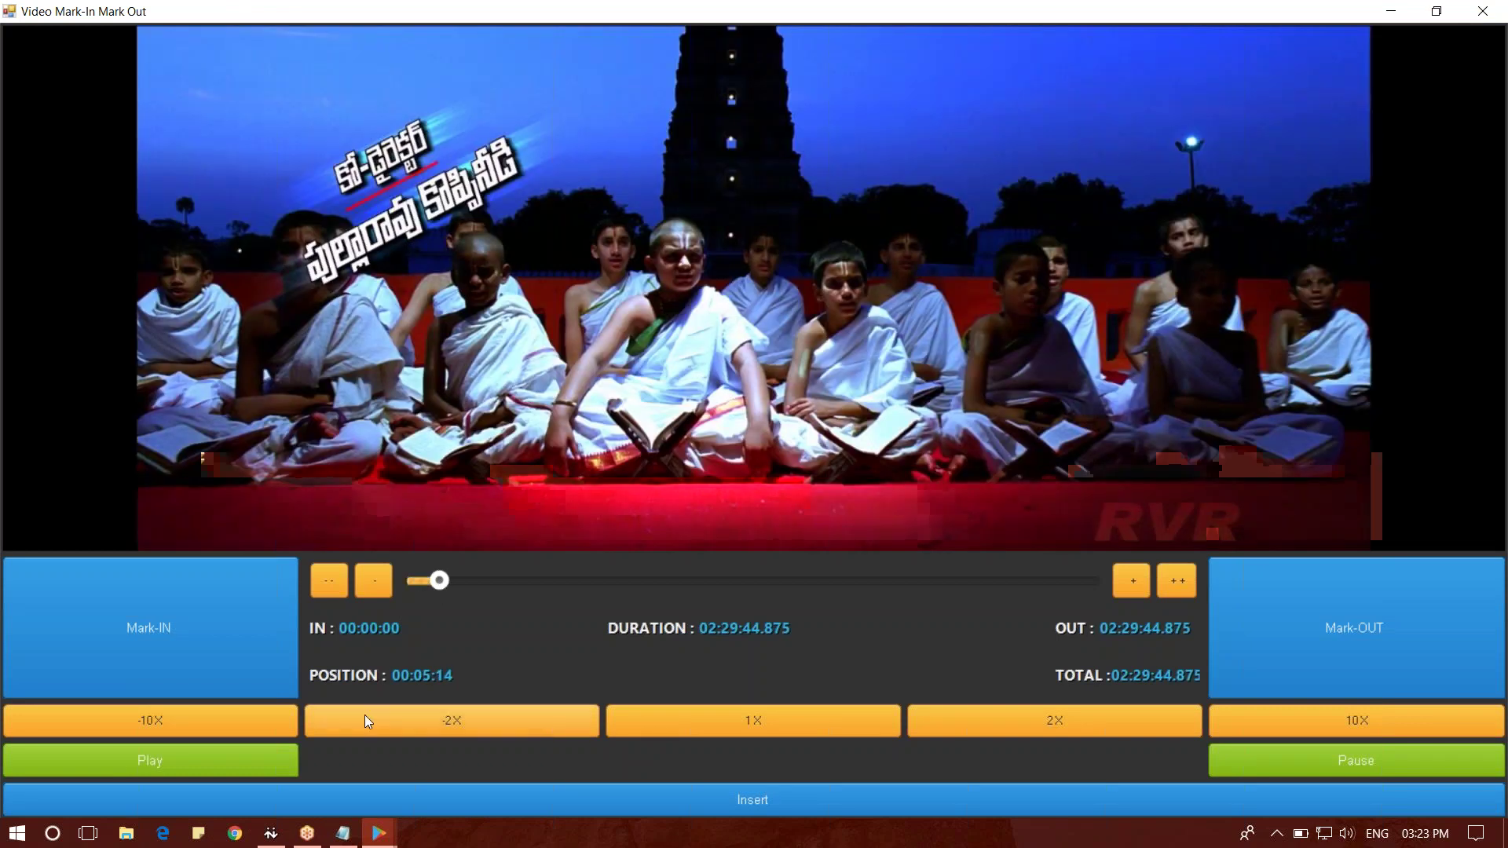
pyautogui.click(206, 616)
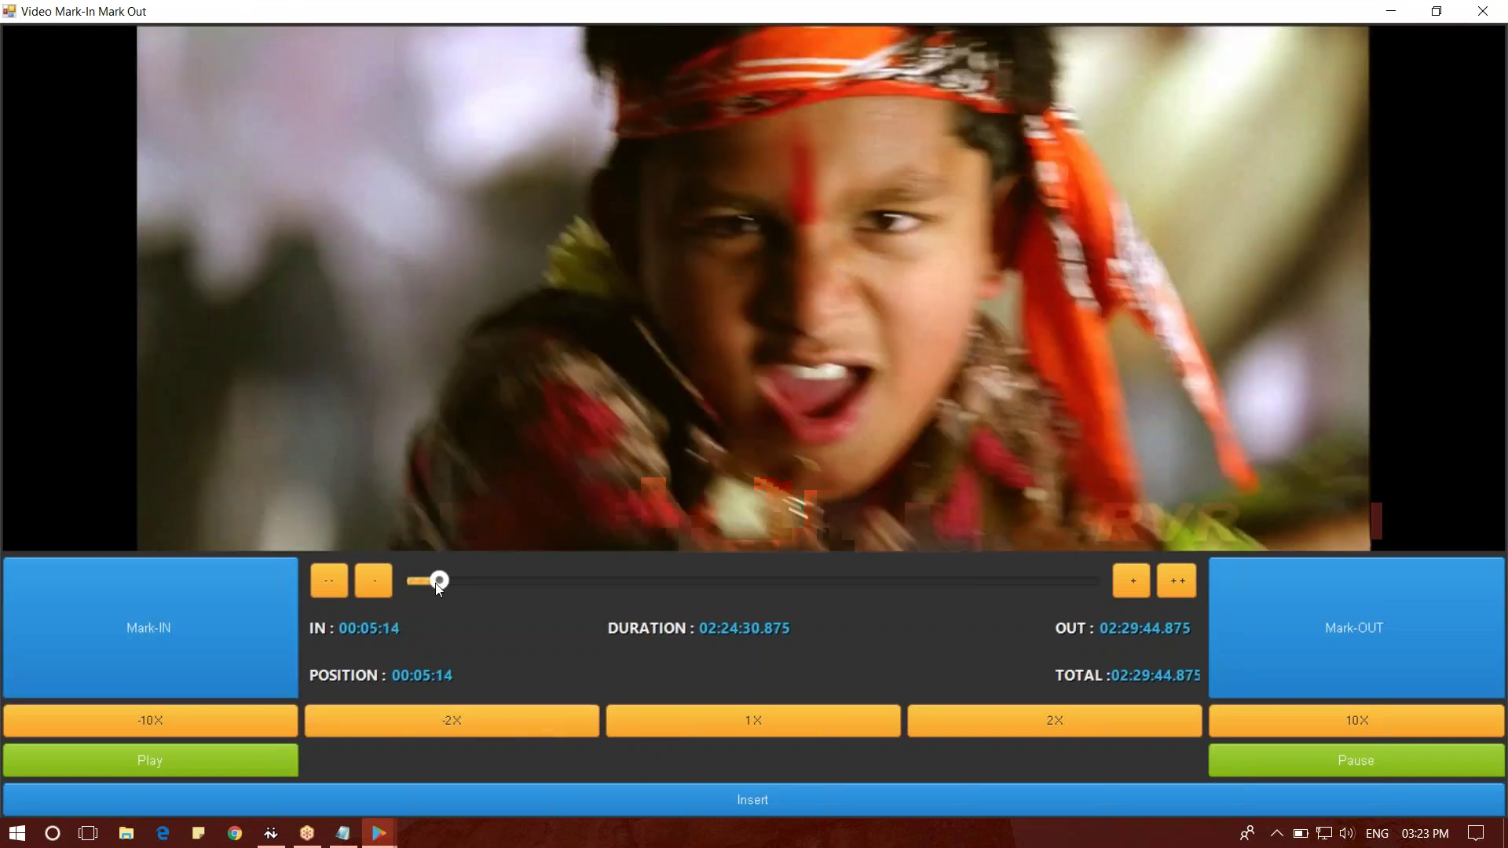
pyautogui.click(465, 583)
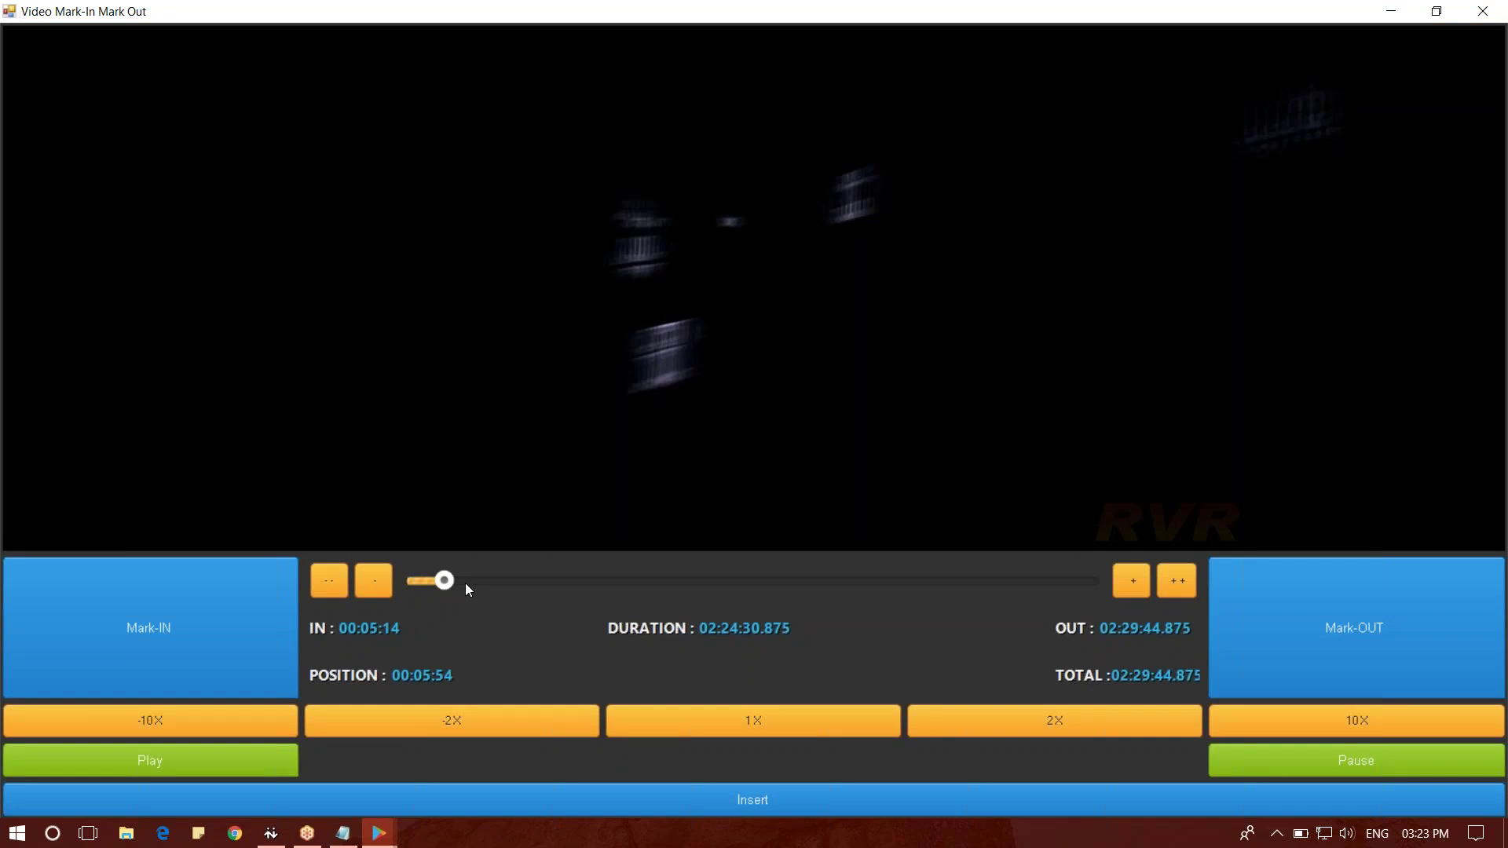
pyautogui.click(1313, 678)
pyautogui.click(756, 803)
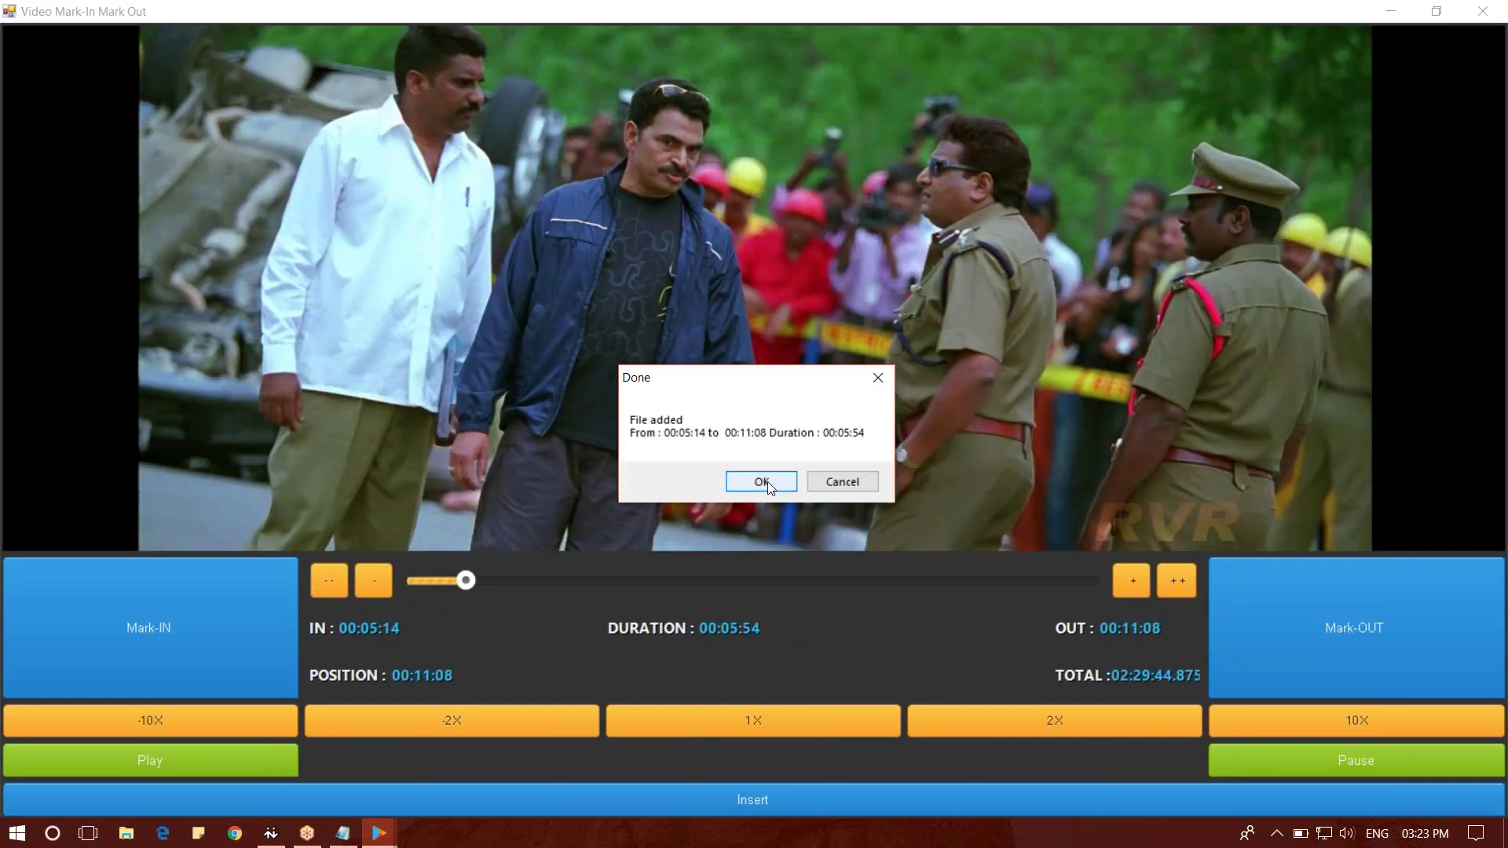
pyautogui.click(761, 481)
# - Add the second Adhurs clip from 00:11:08 to 00:16:22
pyautogui.click(219, 638)
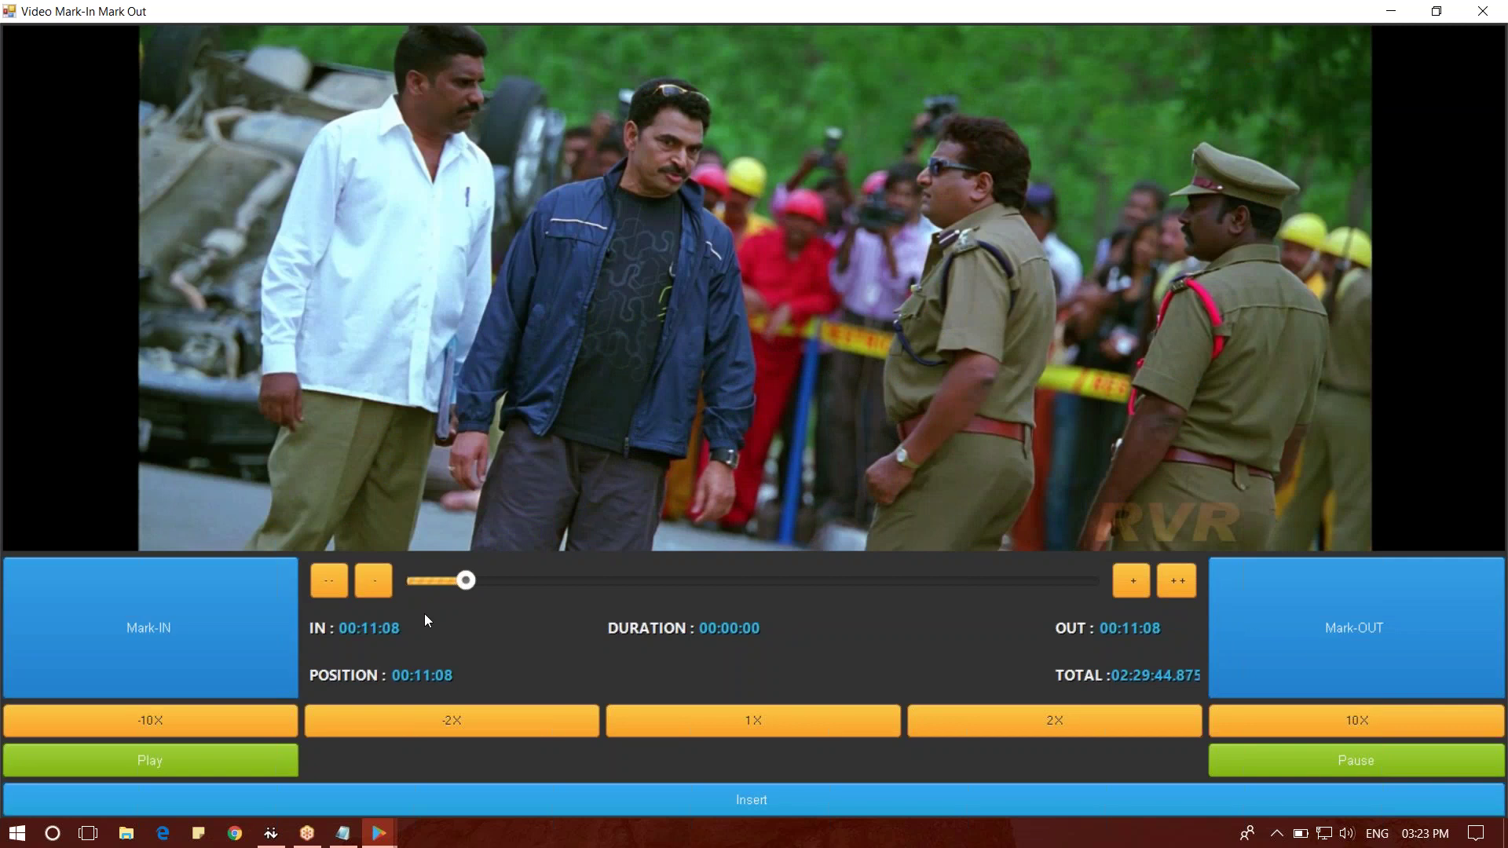
pyautogui.click(490, 582)
pyautogui.click(1310, 657)
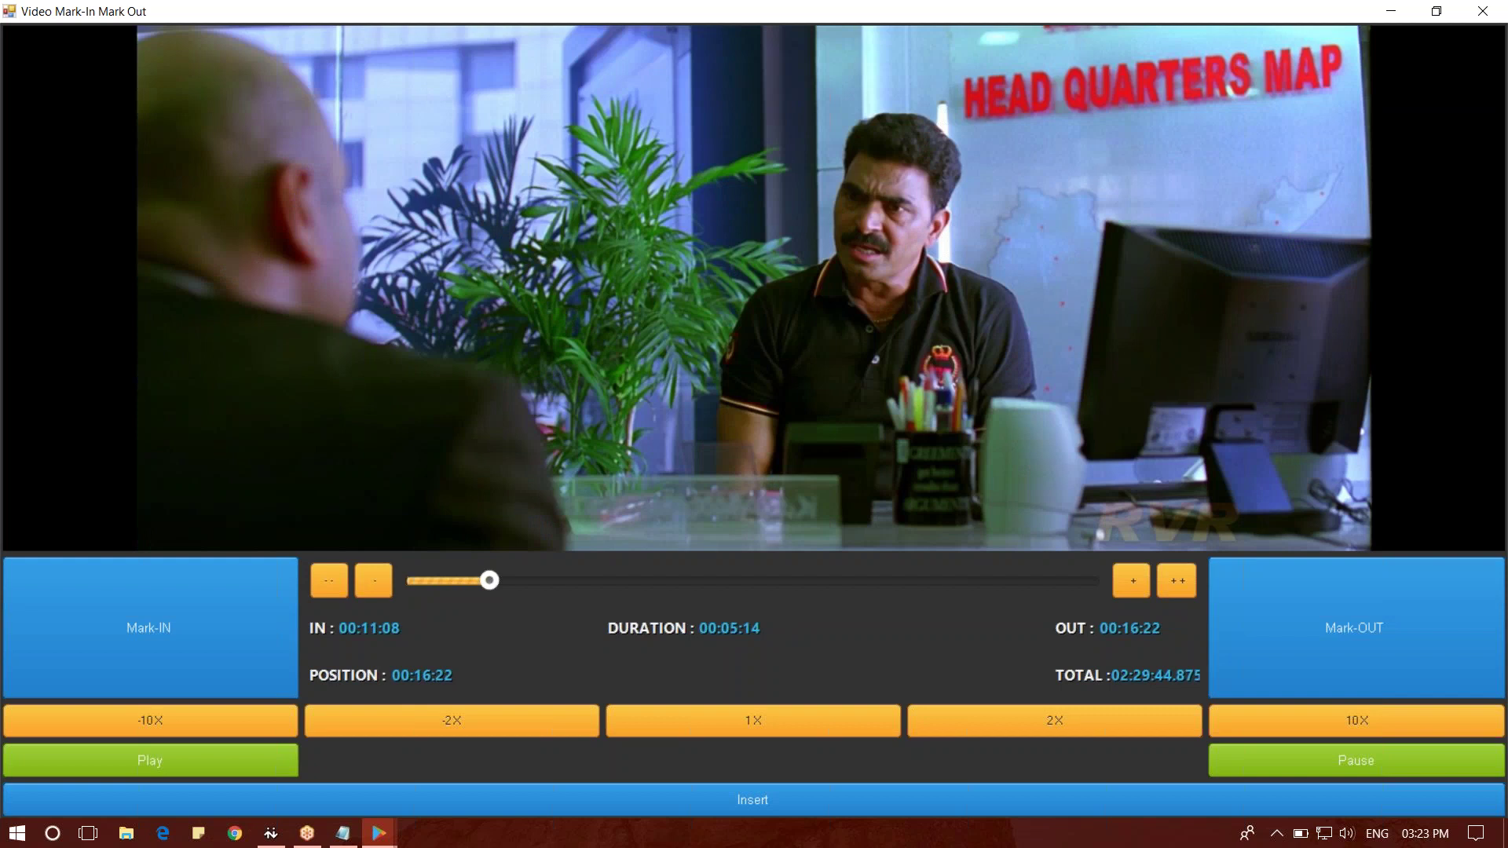
pyautogui.click(754, 800)
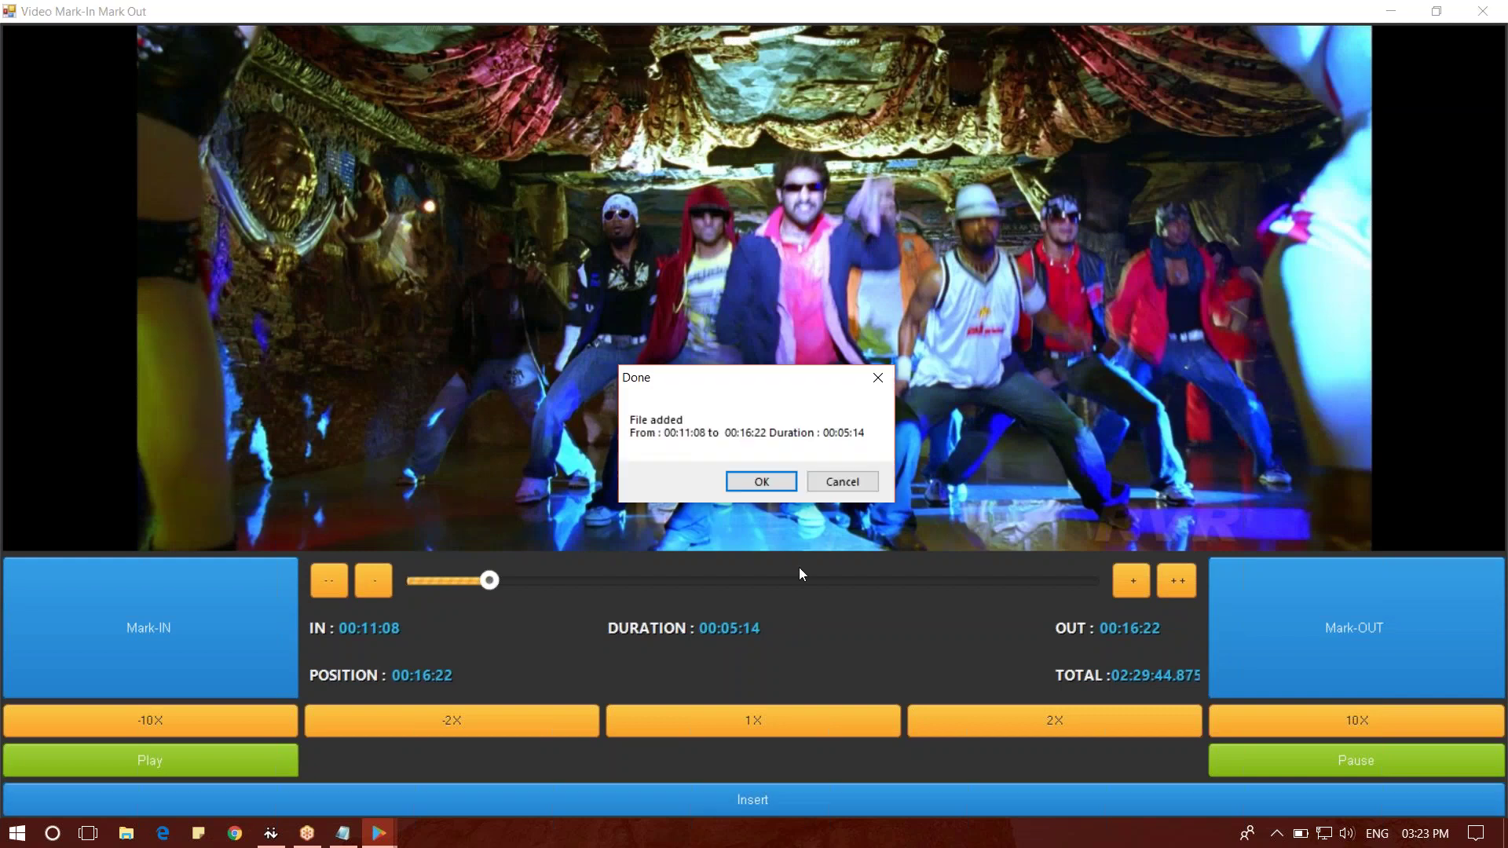
pyautogui.click(779, 489)
# - Add the third Adhurs clip from 00:16:22 to 00:22:55 and finish marking
pyautogui.click(208, 659)
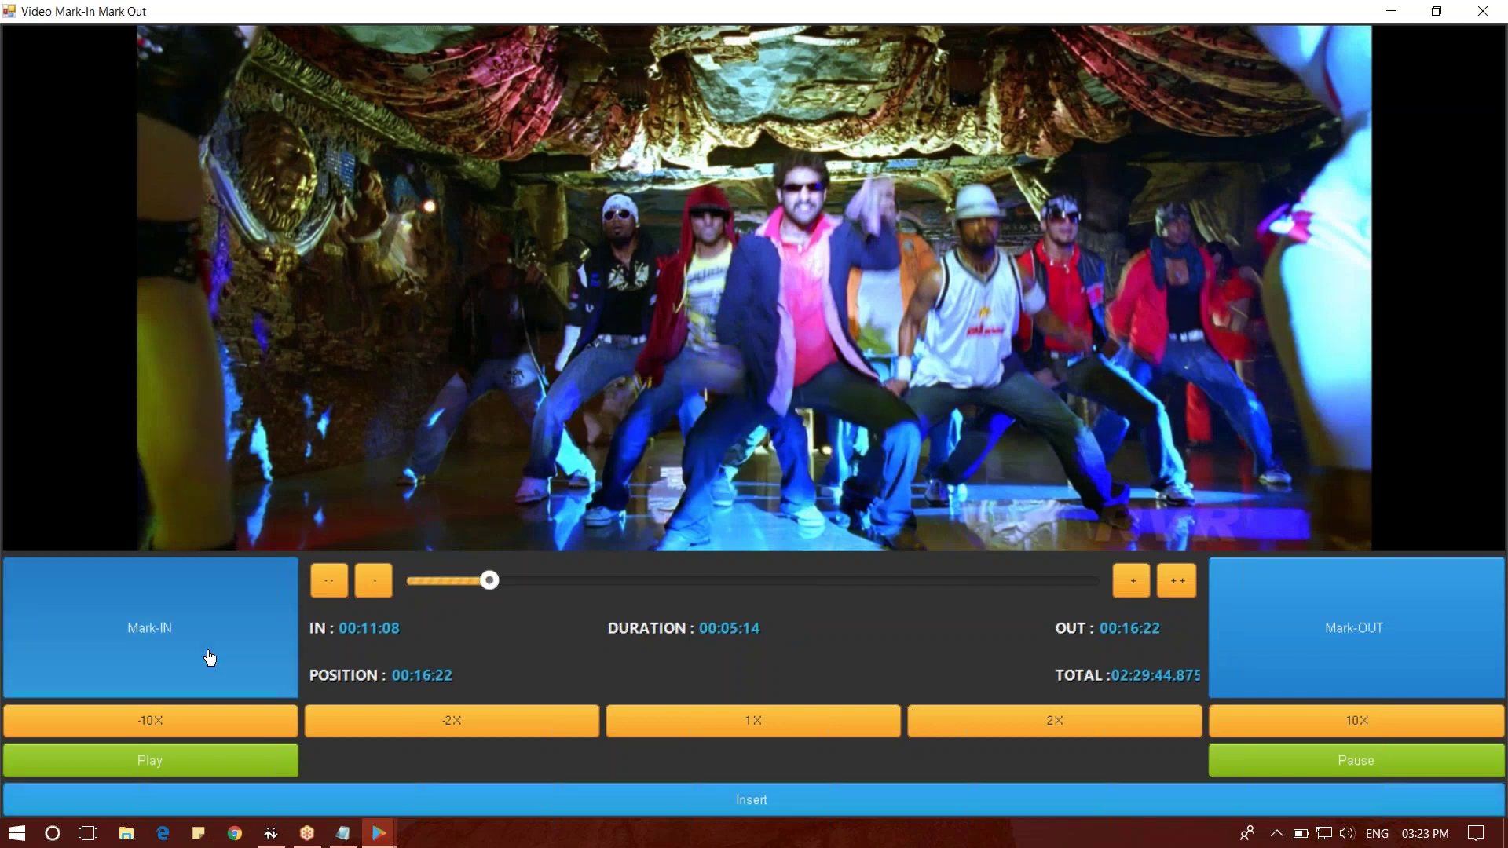
pyautogui.moveTo(490, 581); pyautogui.dragTo(519, 581)
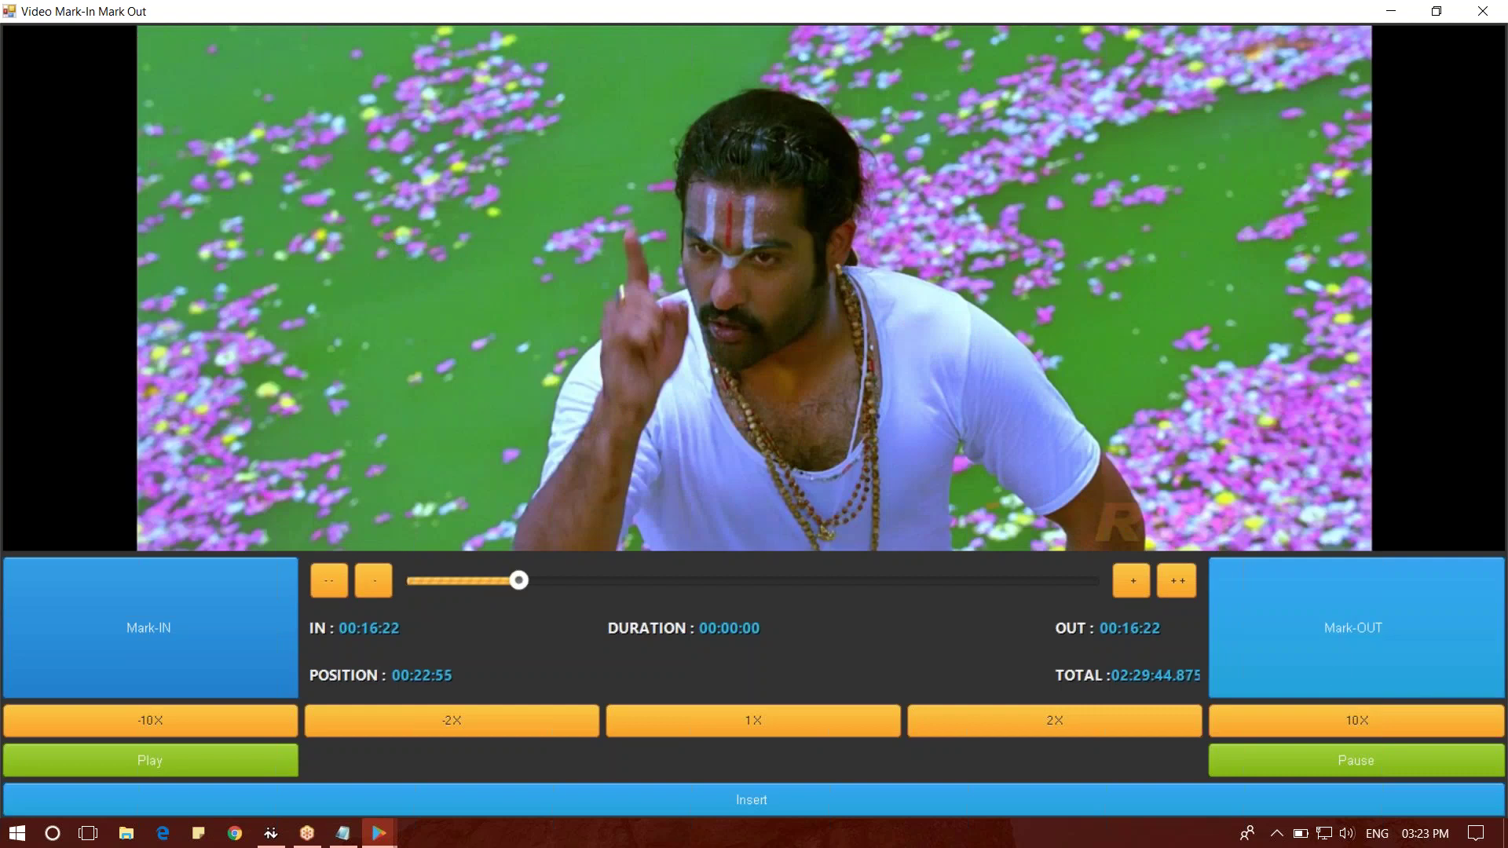
pyautogui.click(697, 809)
pyautogui.click(779, 481)
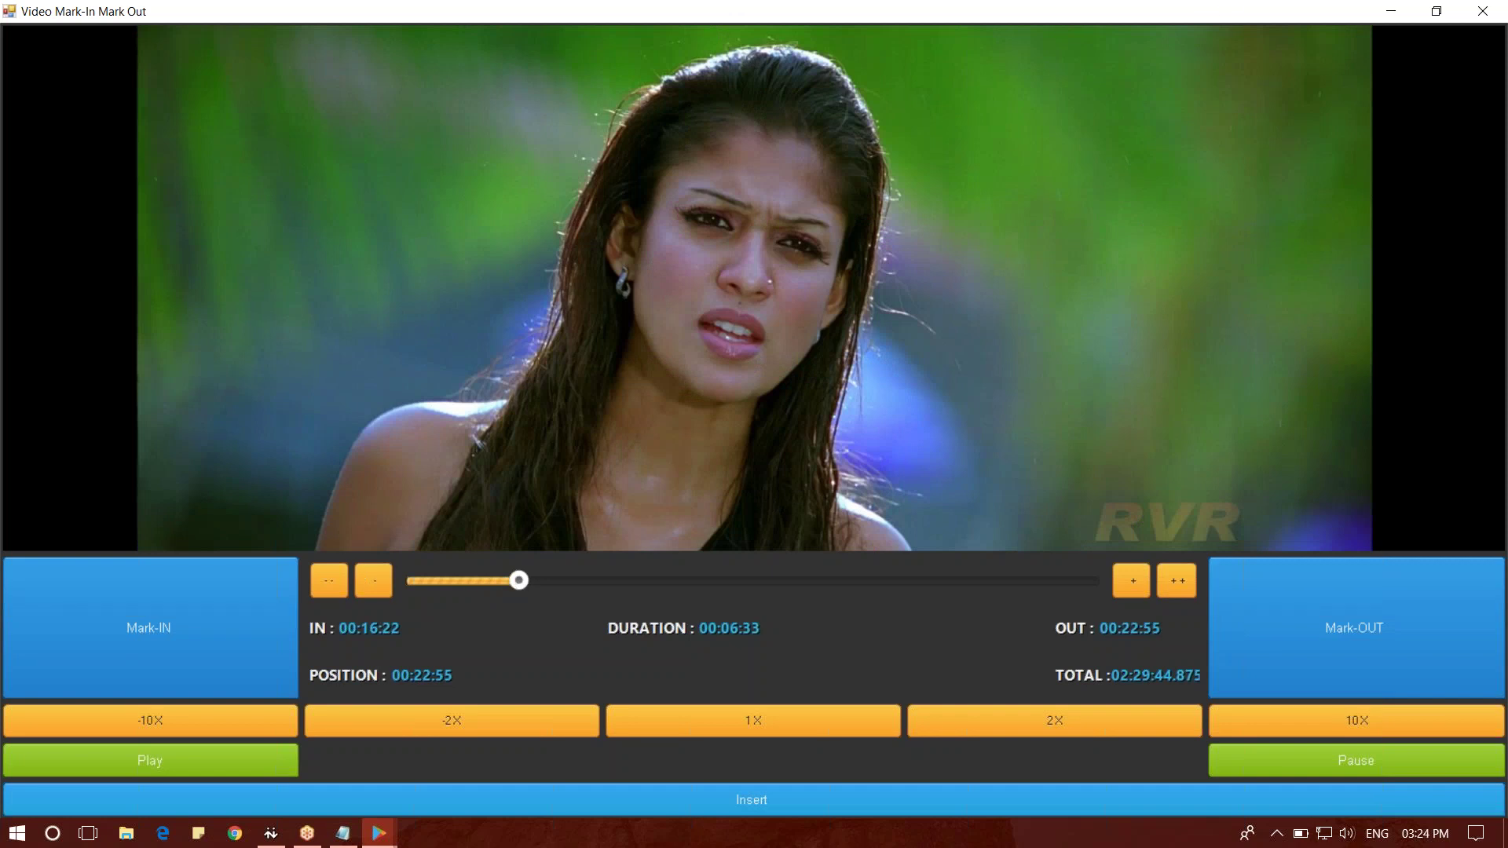
pyautogui.click(737, 801)
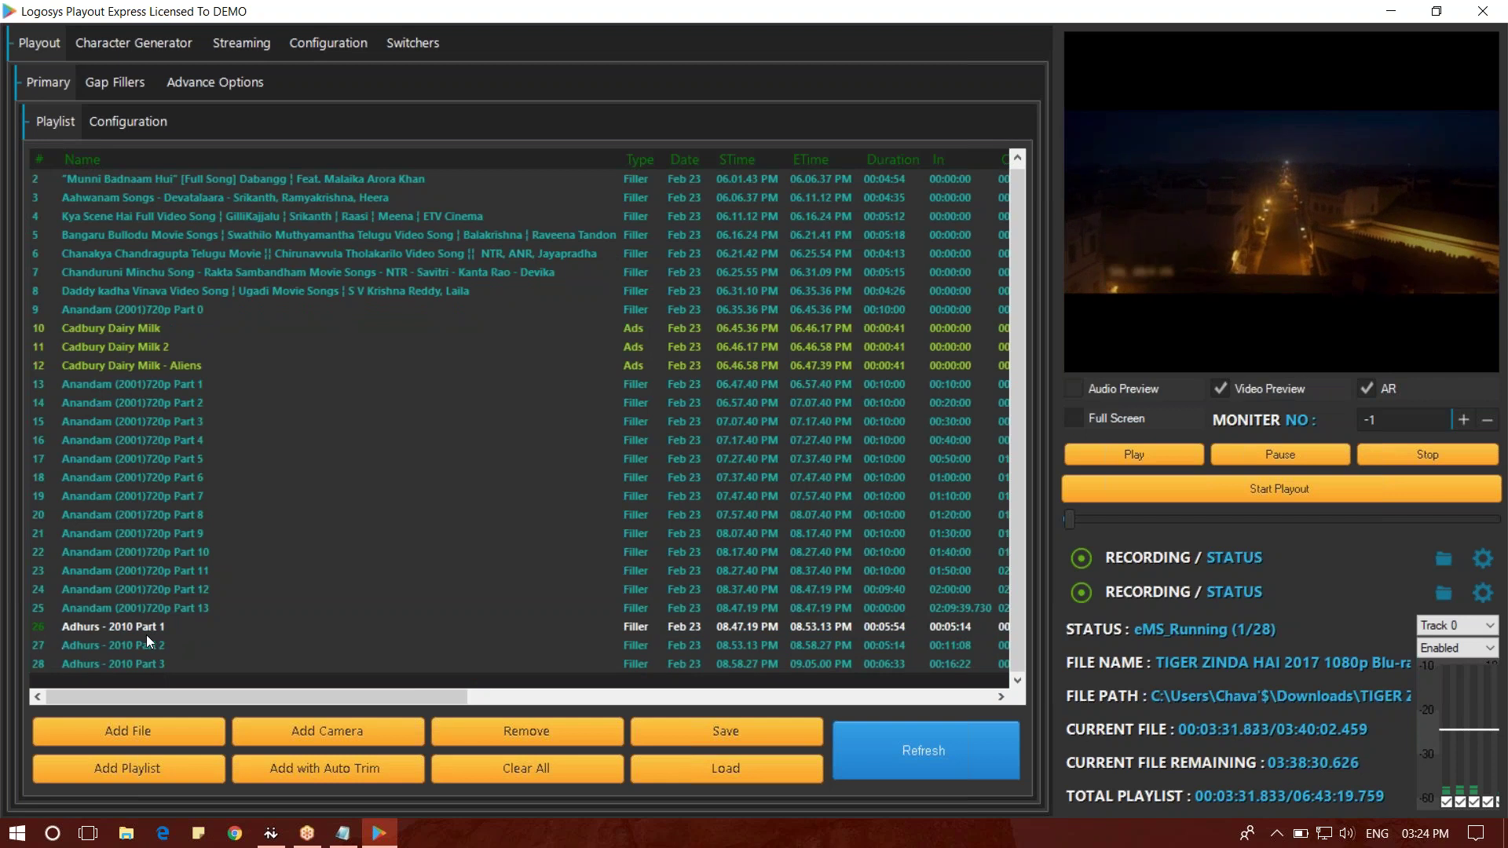
# - Add the Cadbury Dairy Milk - Aliens ad from Data (D:)\Ads and mark it as an ad
pyautogui.rightClick(147, 631)
pyautogui.click(220, 544)
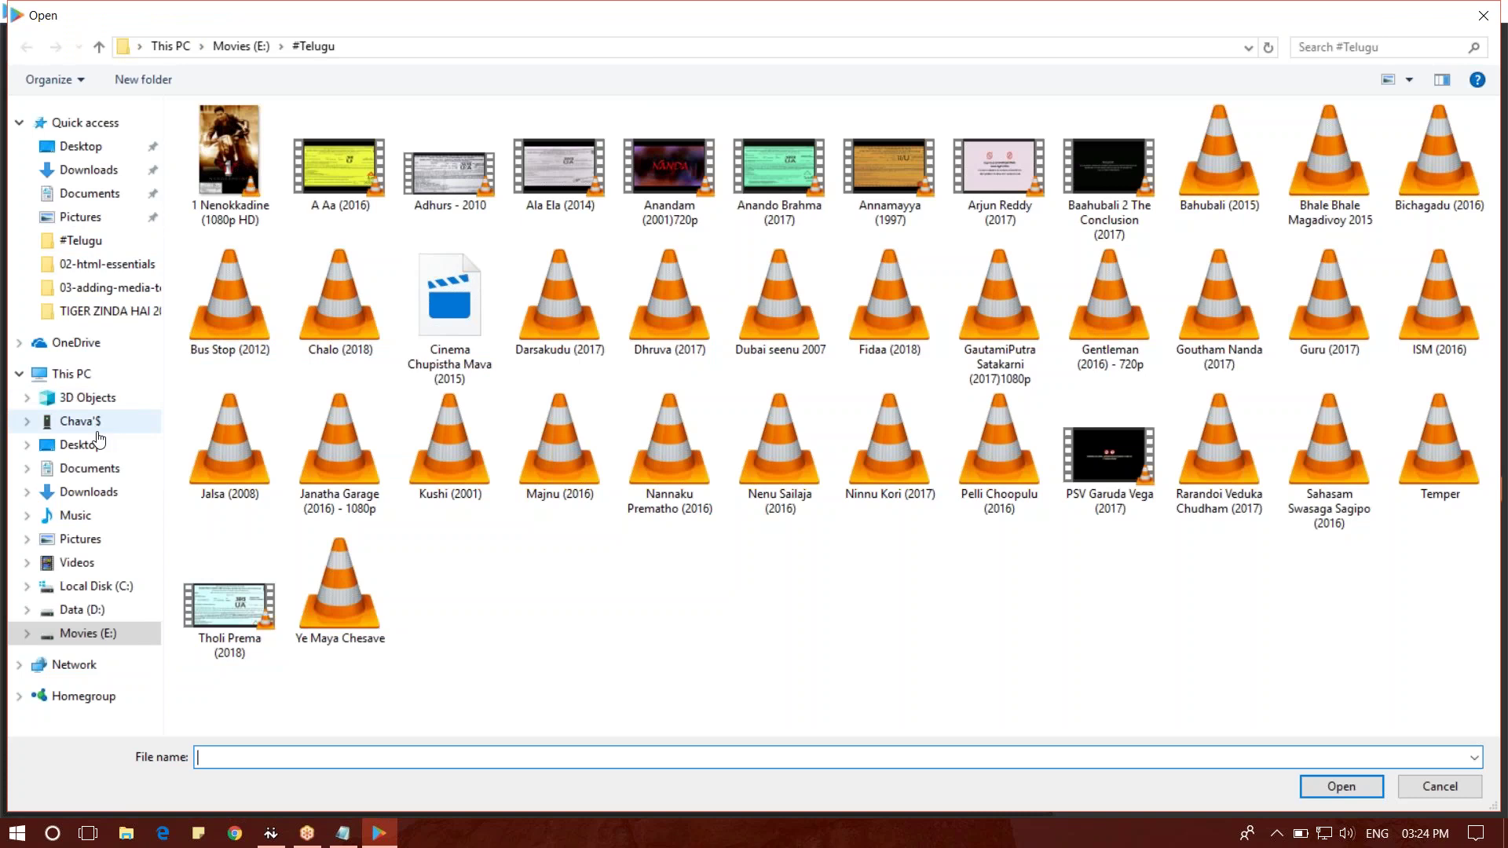
pyautogui.click(139, 605)
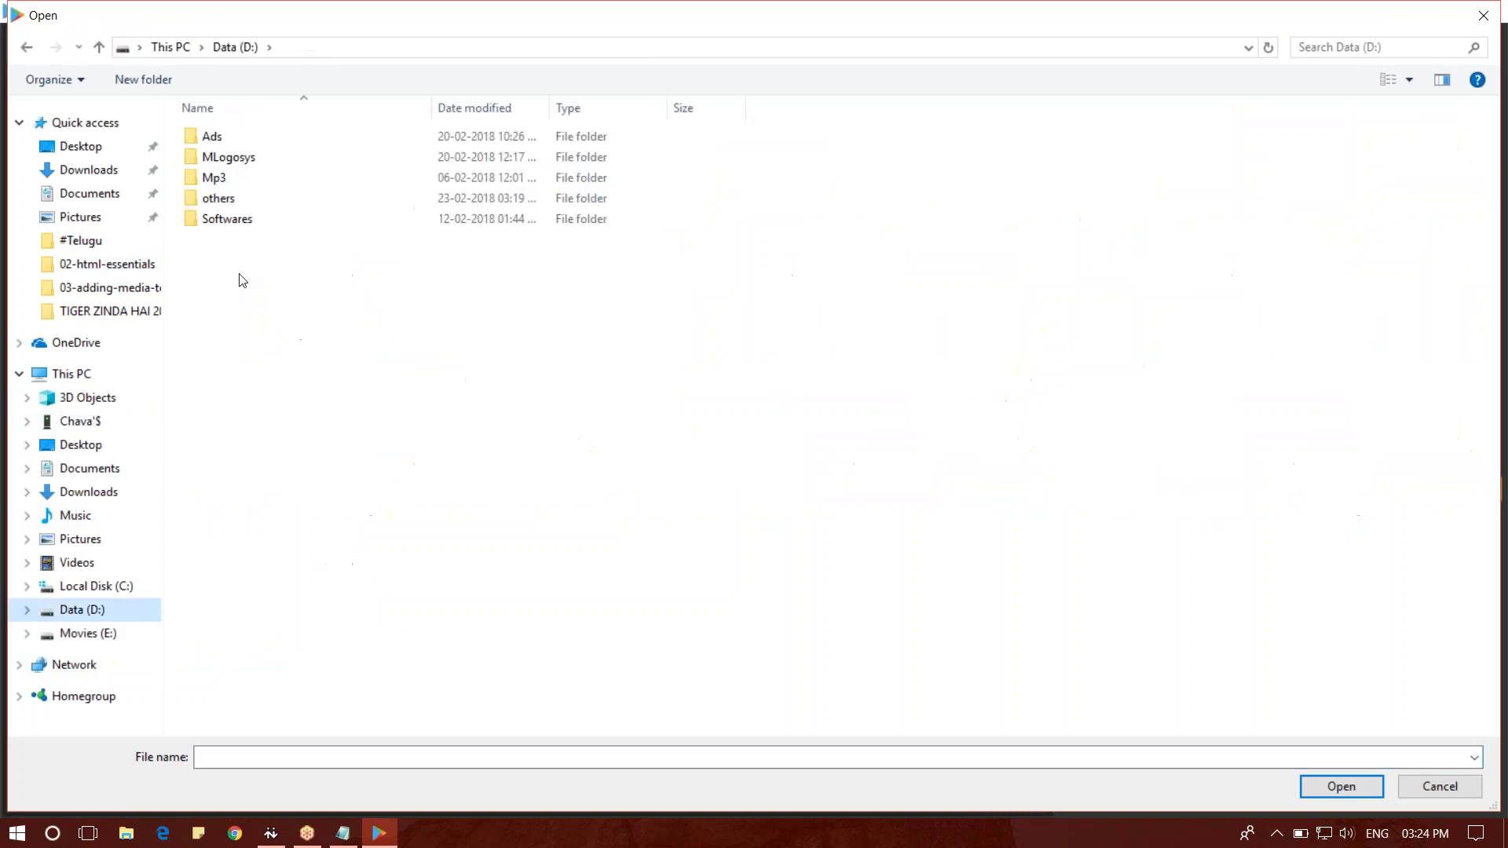
pyautogui.doubleClick(234, 136)
pyautogui.doubleClick(243, 152)
pyautogui.scroll(-1, 196, 562)
pyautogui.click(153, 631)
pyautogui.rightClick(152, 632)
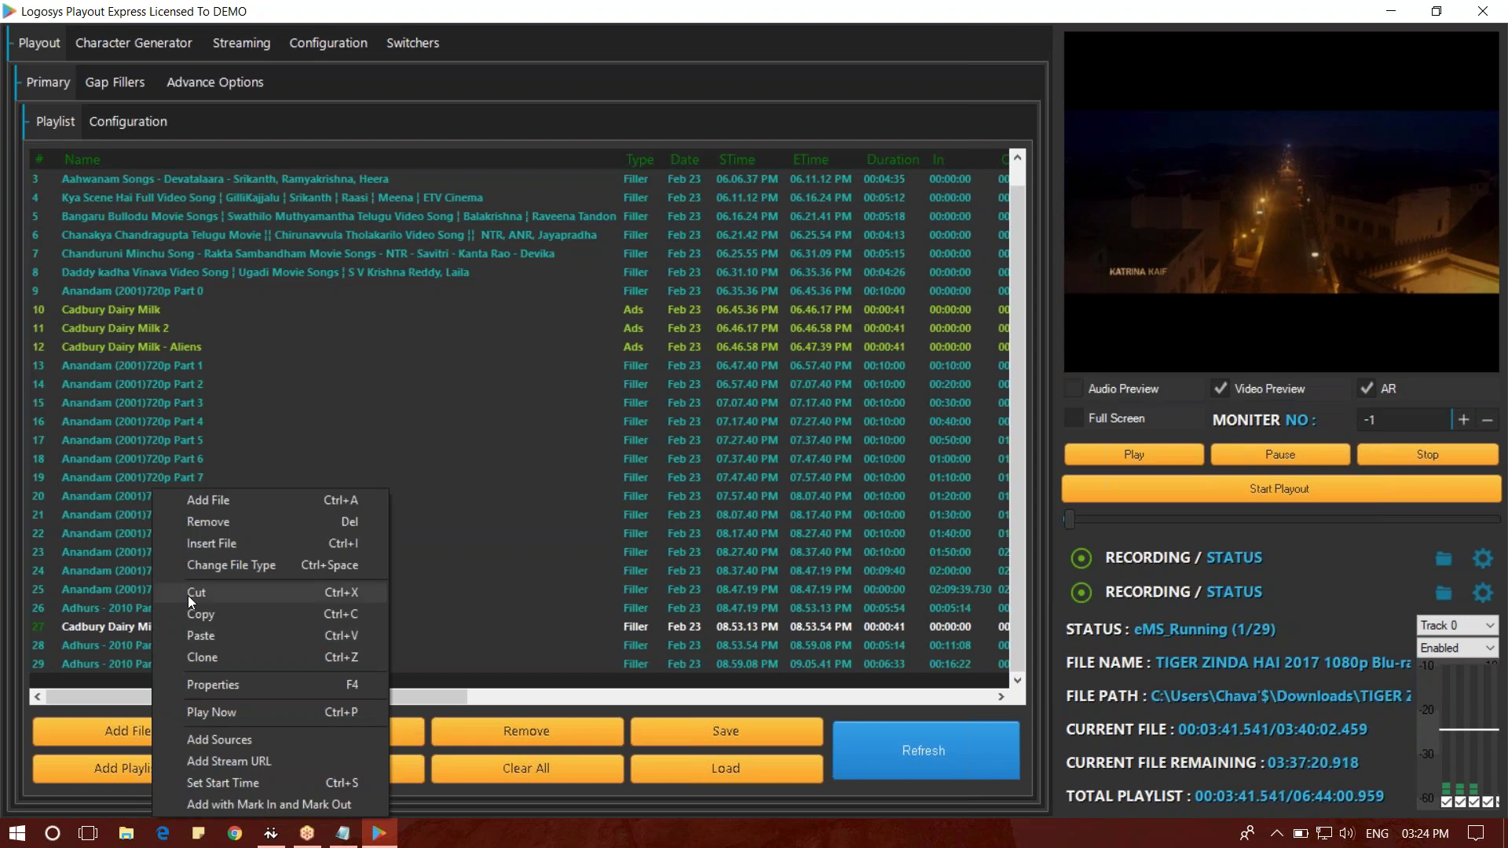
pyautogui.click(204, 564)
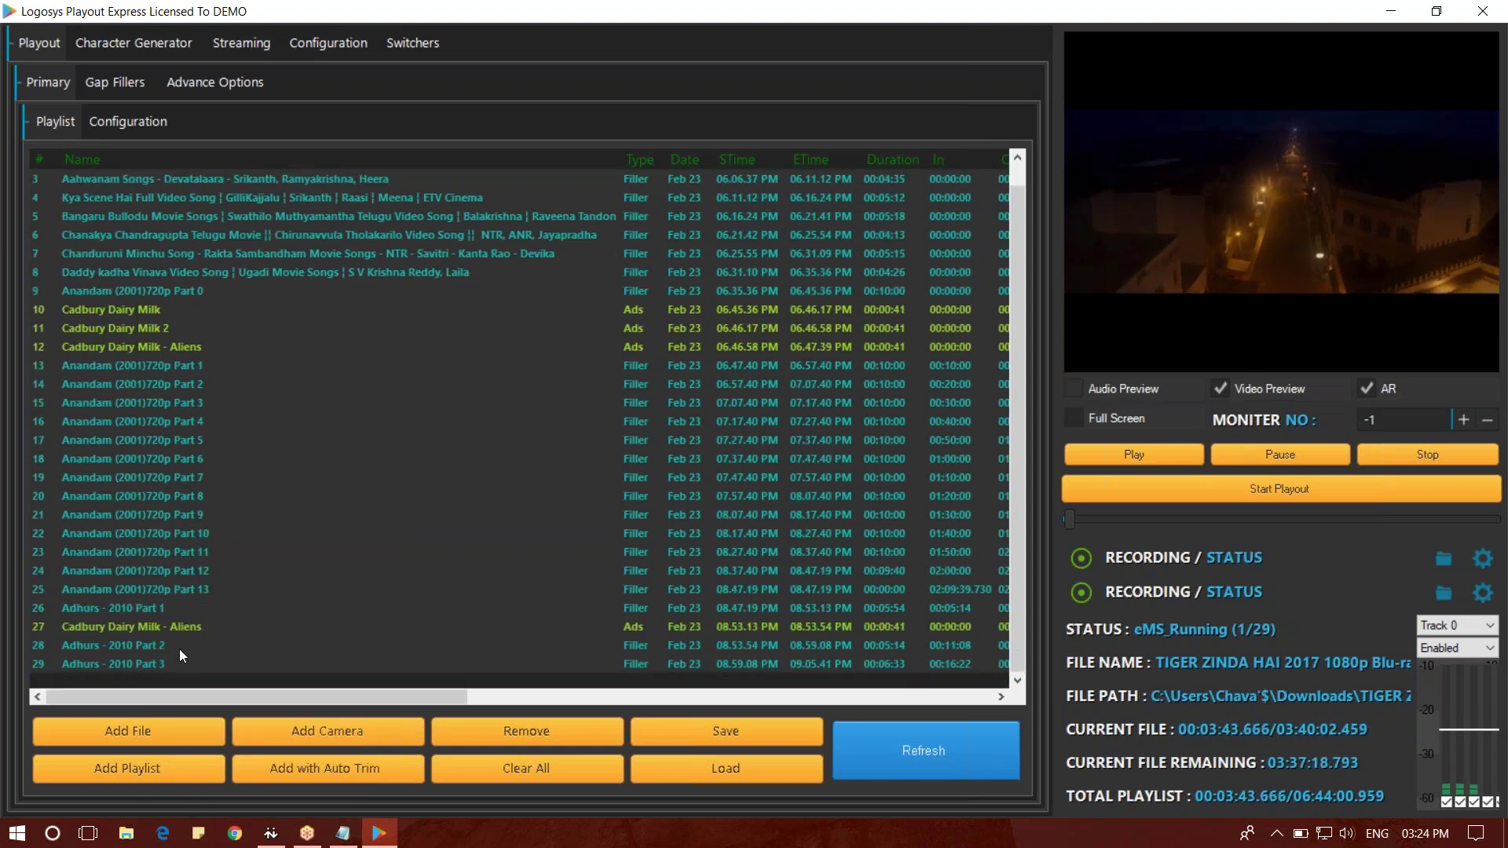
# - Insert the Cadbury Dairy Milk 2 ad after Adhurs - 2010 Part 2 and select its row
pyautogui.click(162, 648)
pyautogui.rightClick(162, 647)
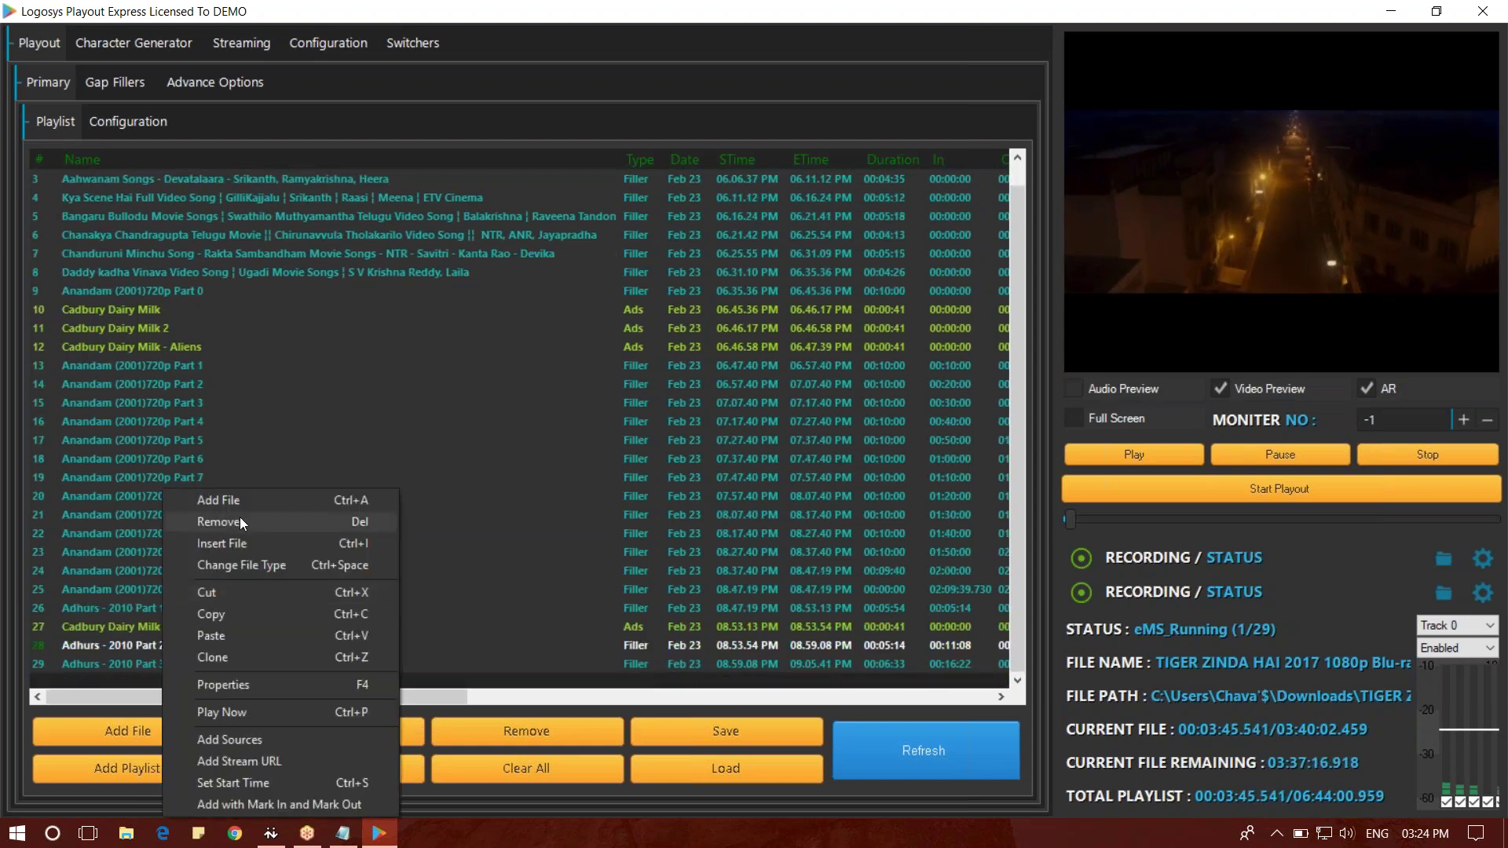
pyautogui.click(237, 562)
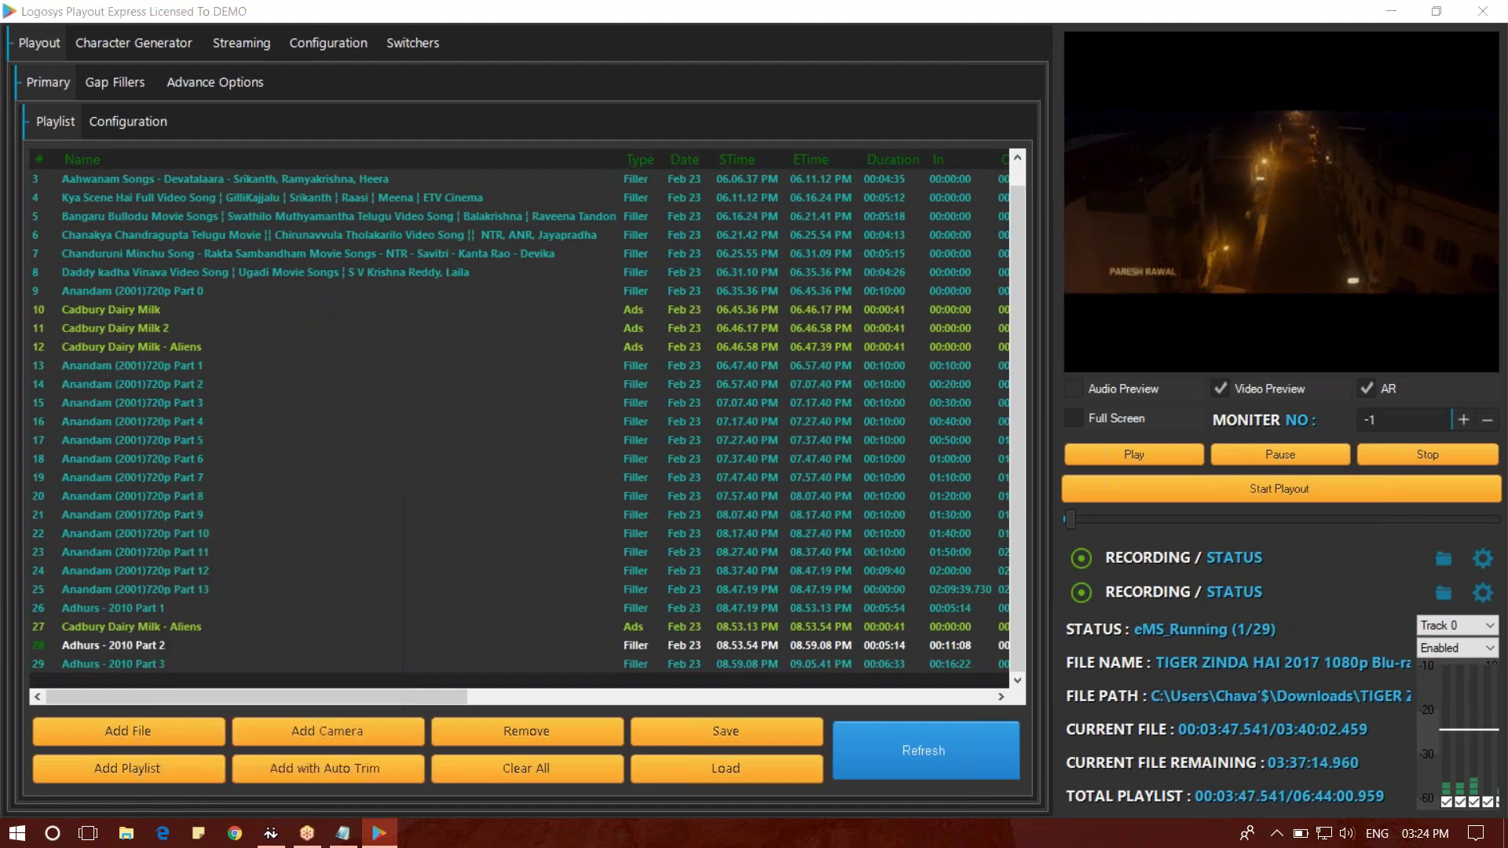
pyautogui.doubleClick(346, 181)
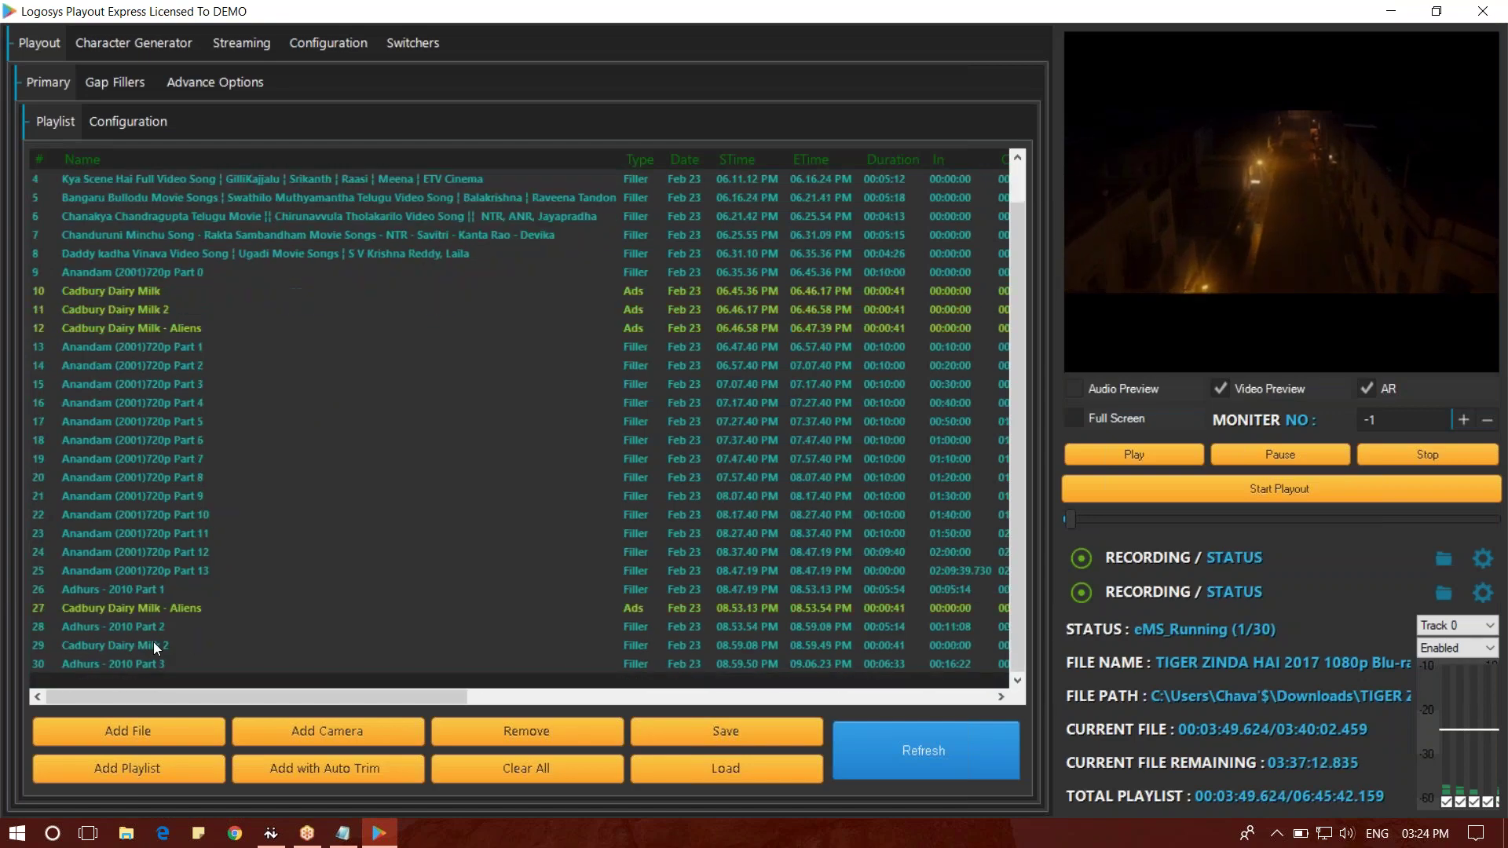
pyautogui.click(188, 645)
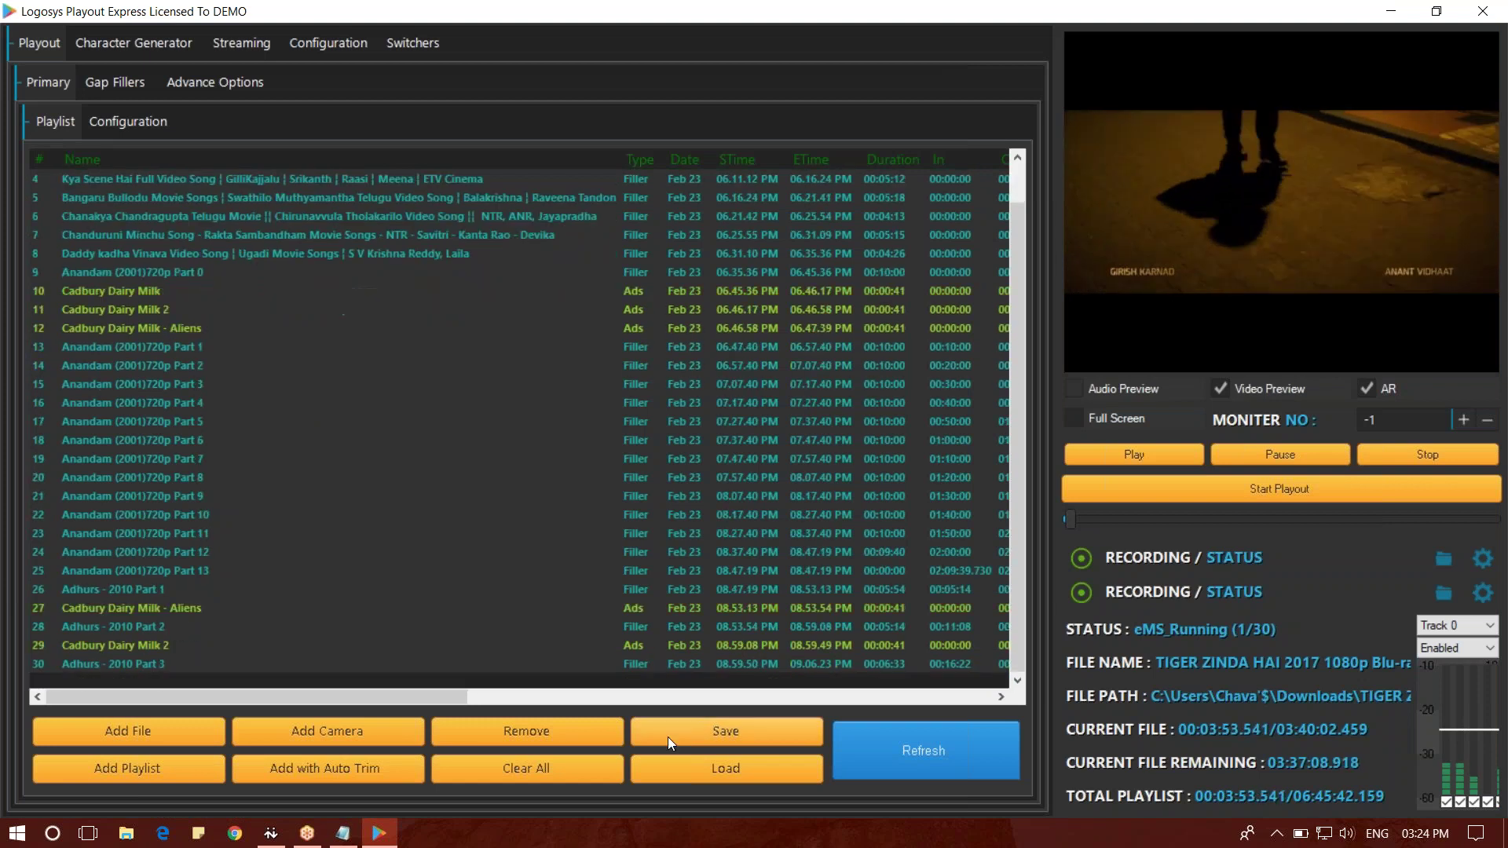
pyautogui.click(639, 629)
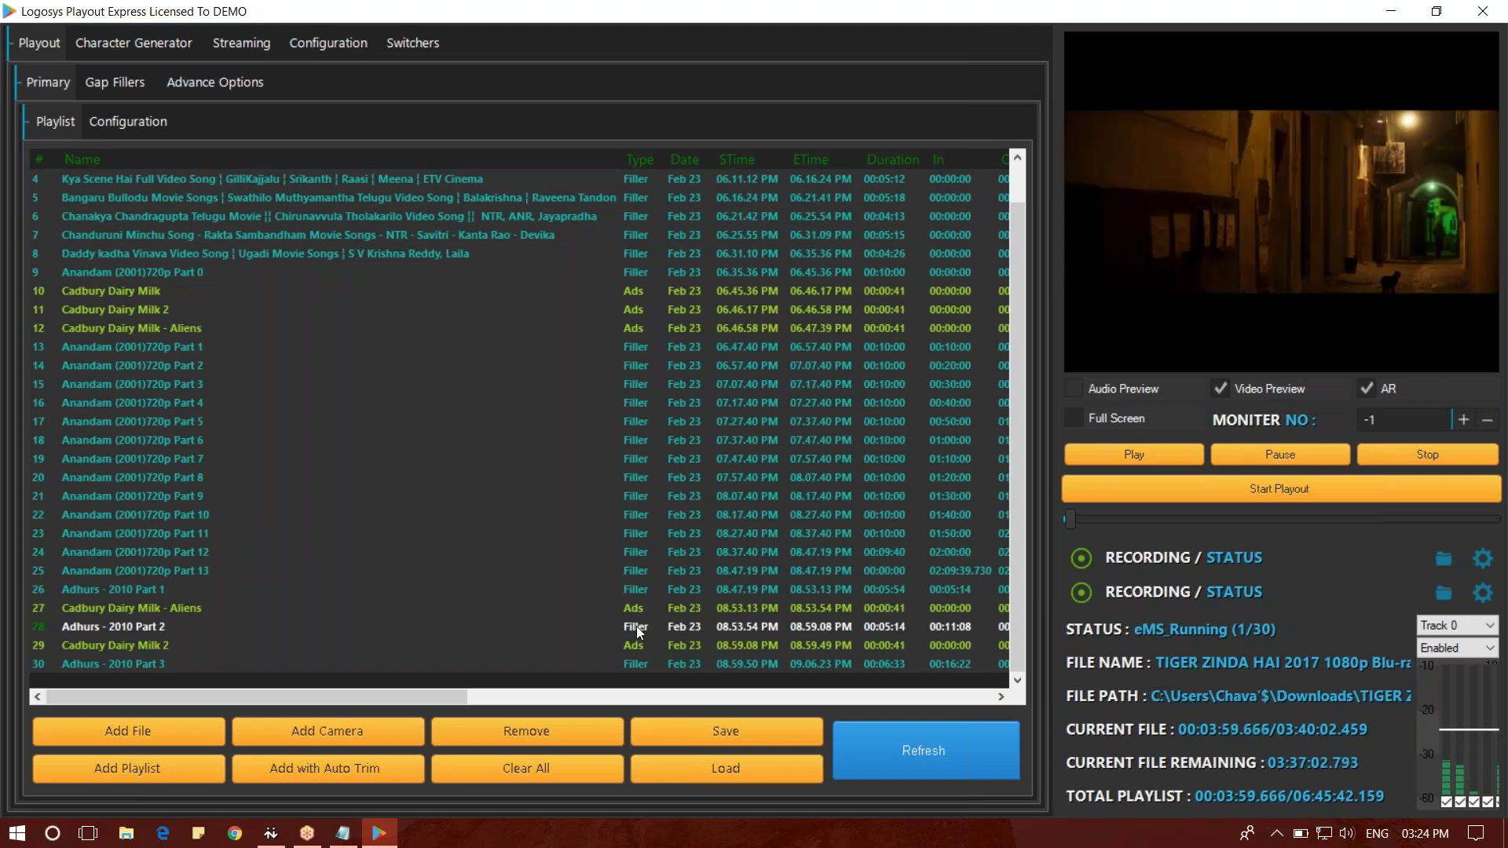
pyautogui.click(638, 647)
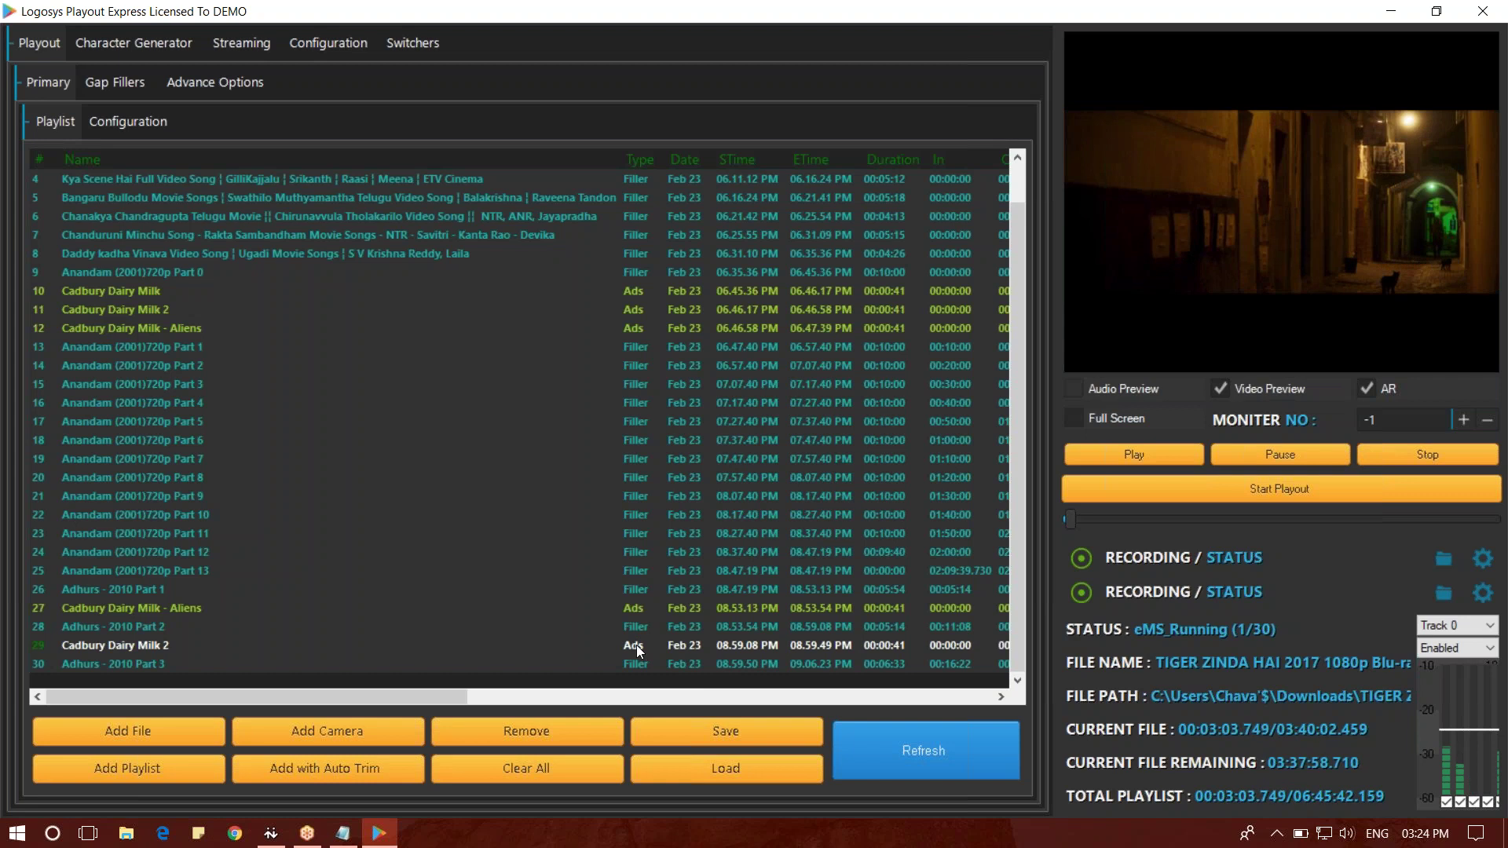
pyautogui.scroll(1, 545, 460)
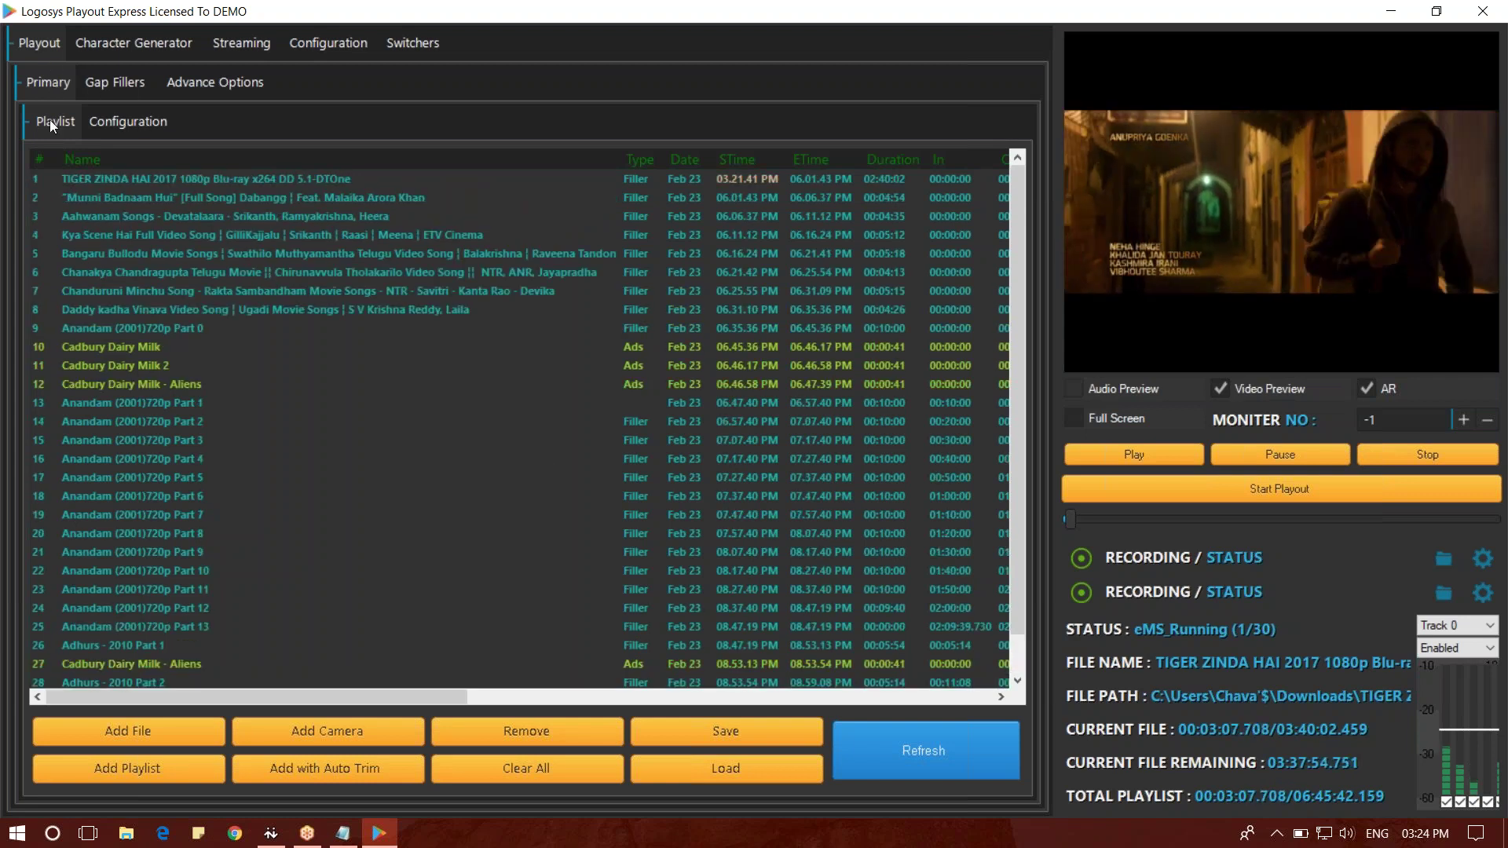
# - Load nine Videos-folder songs, Bangaru Bullodu through Gruhapravesam, into the Gap Fillers playlist
pyautogui.click(112, 79)
pyautogui.click(178, 731)
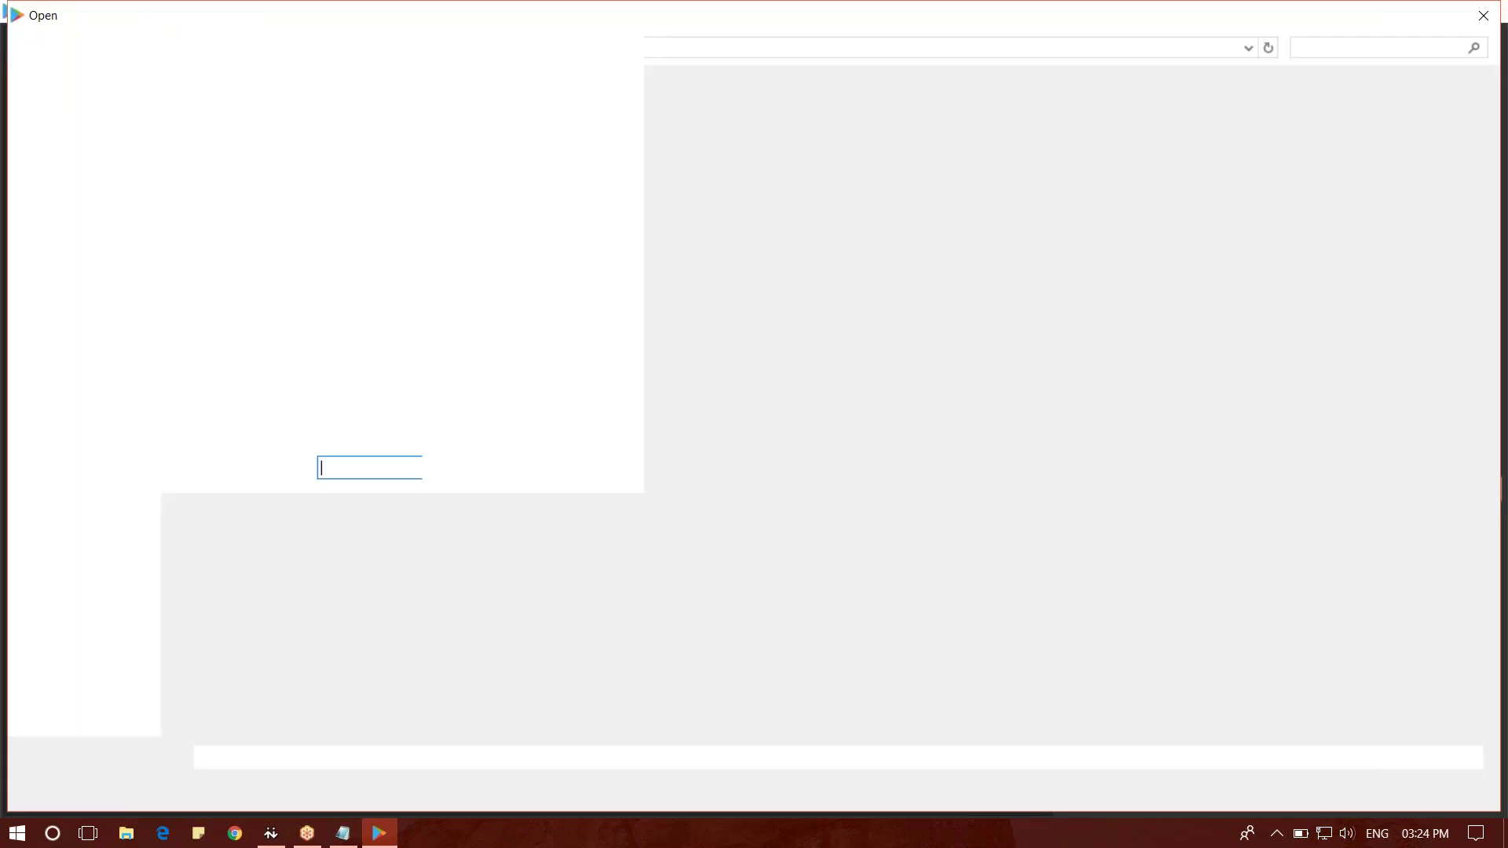
pyautogui.click(77, 563)
pyautogui.moveTo(177, 240); pyautogui.dragTo(1052, 308)
pyautogui.click(1363, 784)
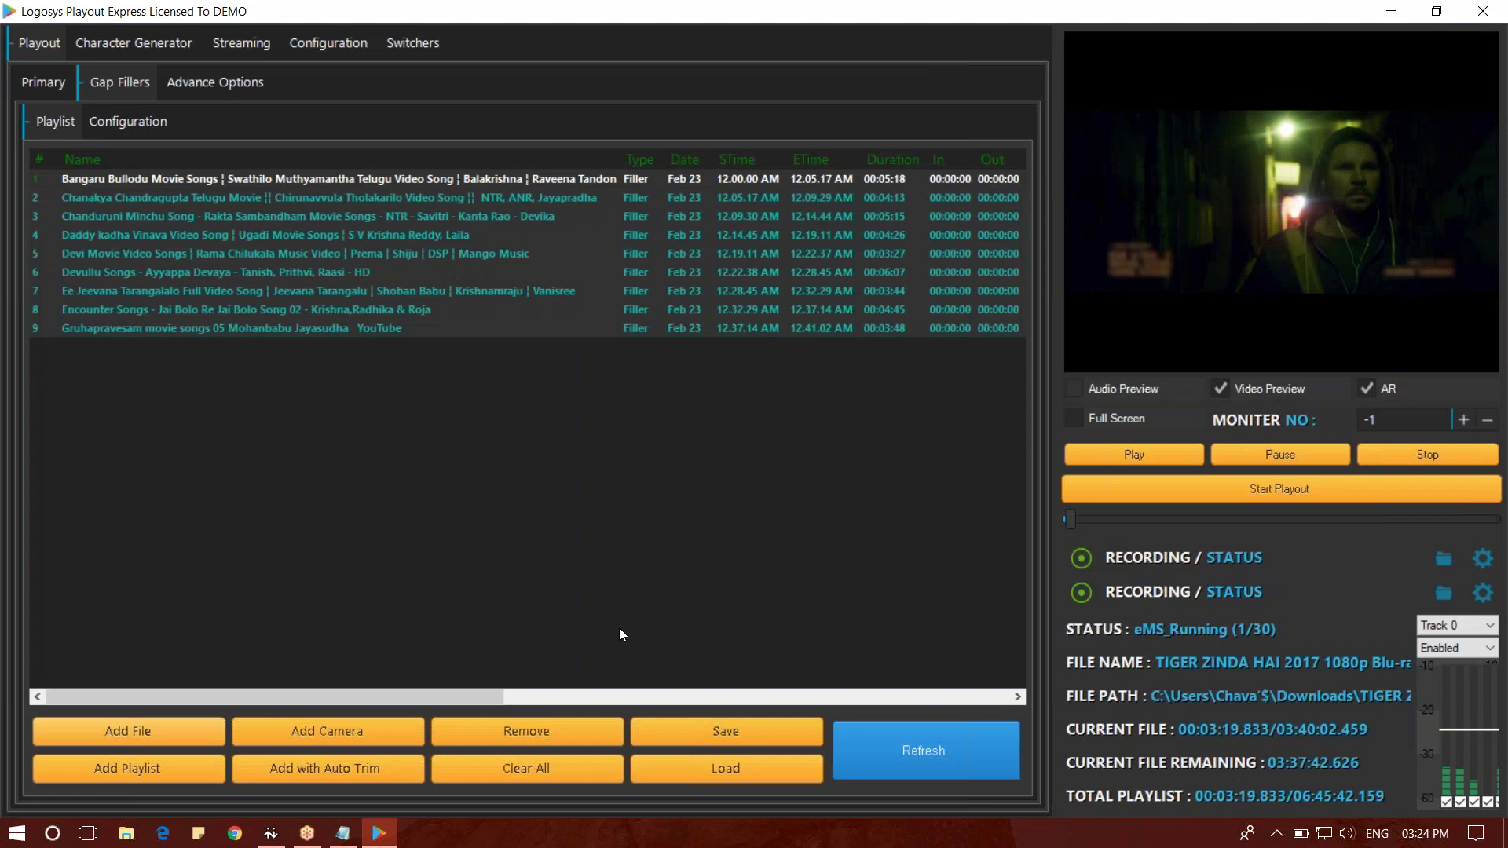
pyautogui.click(52, 81)
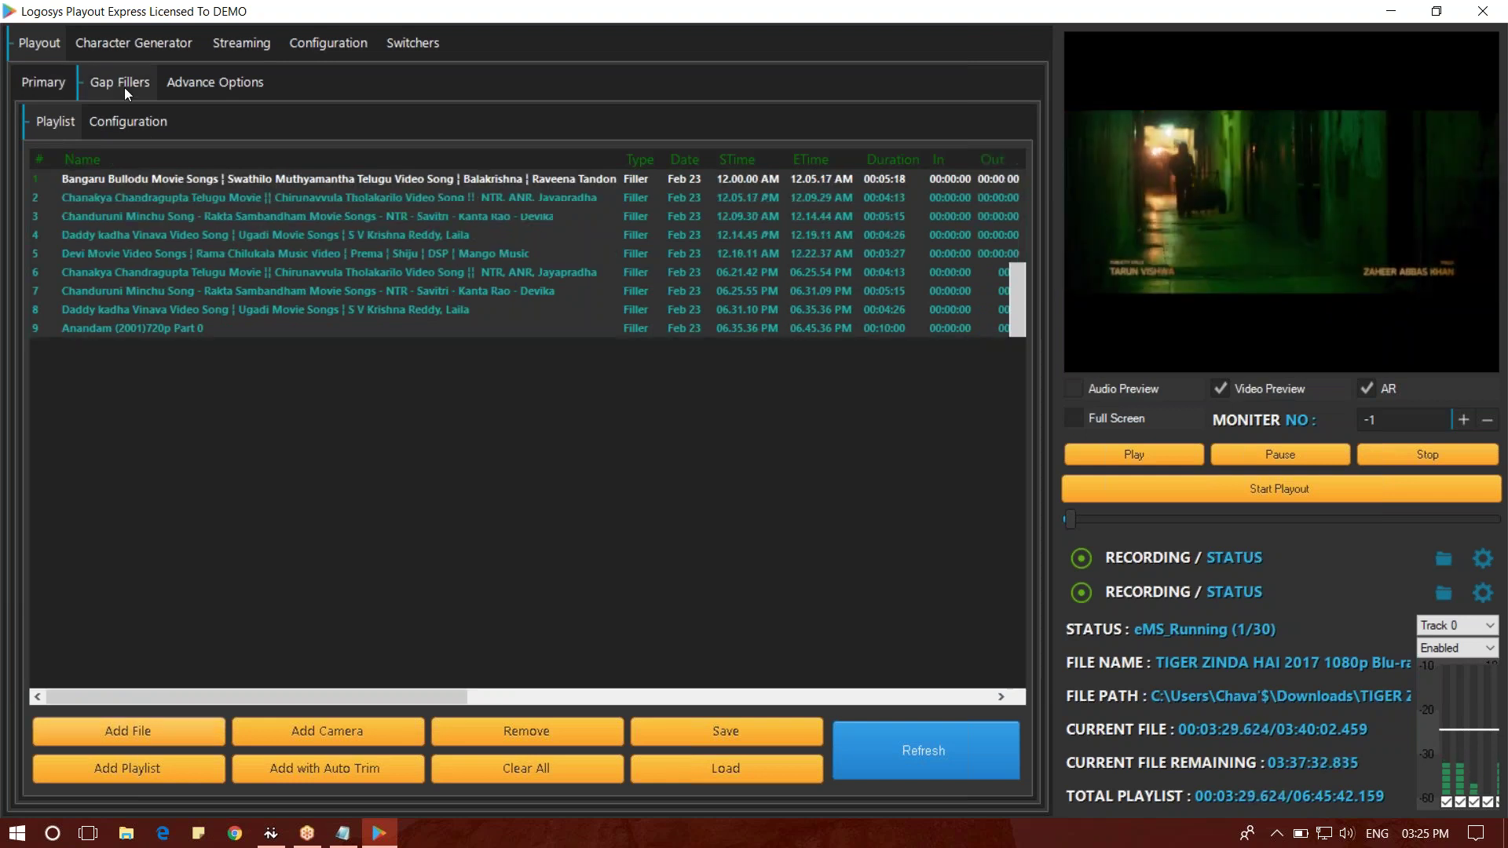
pyautogui.click(124, 87)
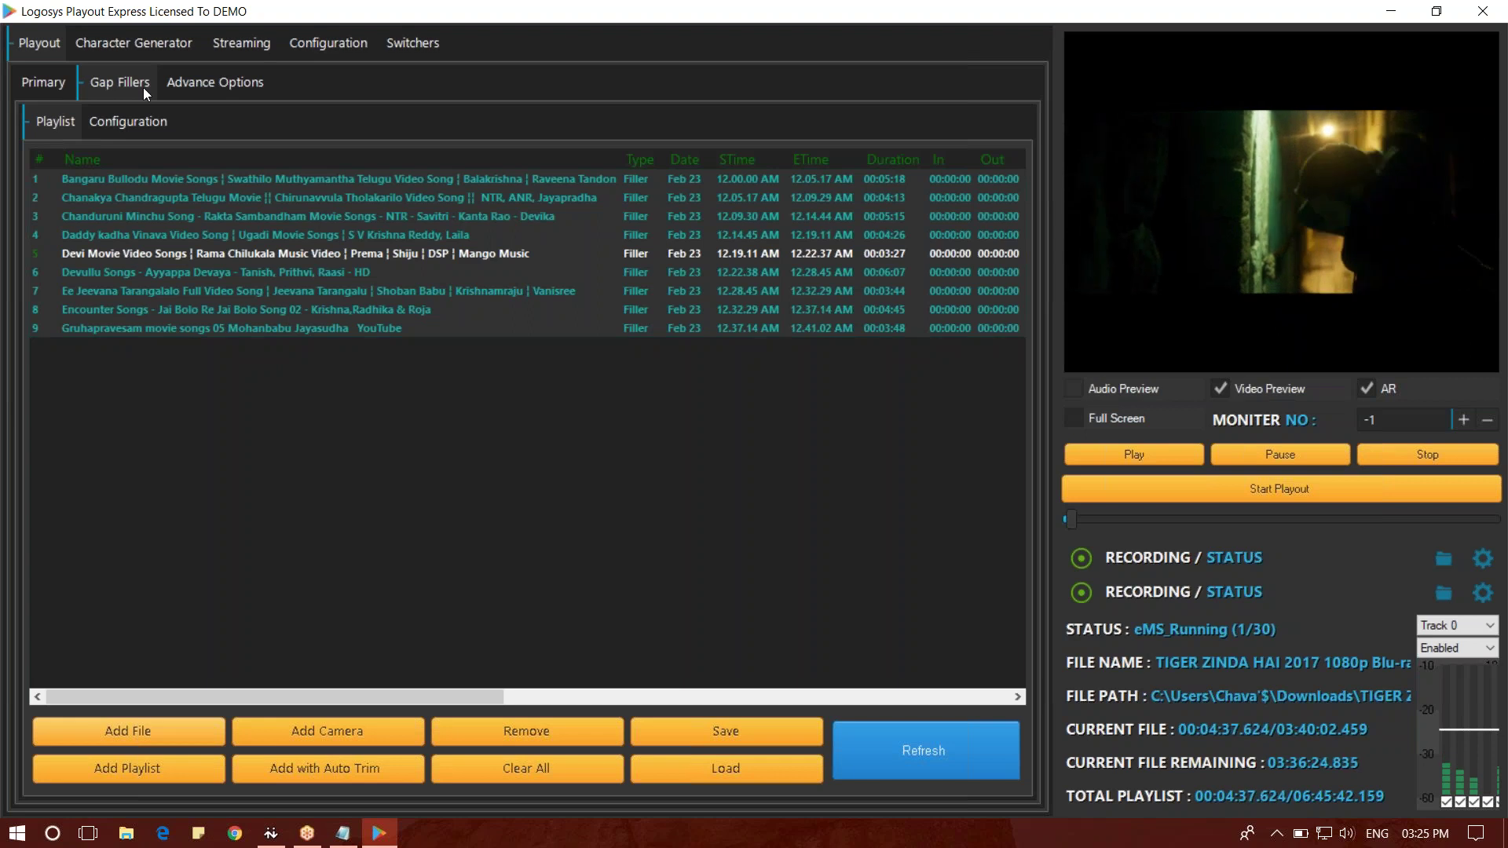
pyautogui.click(44, 88)
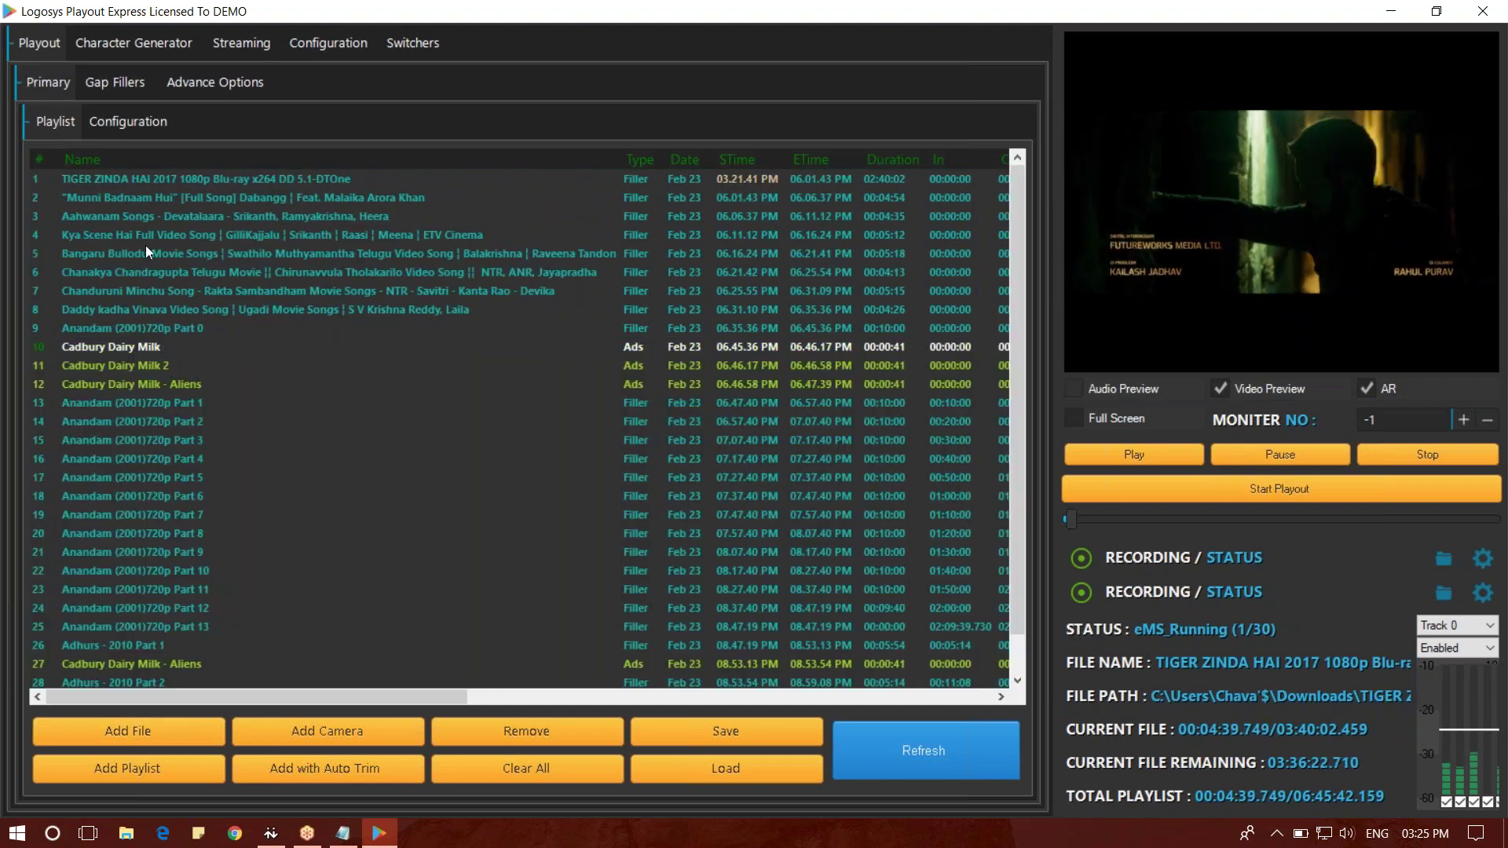
pyautogui.click(131, 99)
pyautogui.click(911, 756)
pyautogui.click(48, 86)
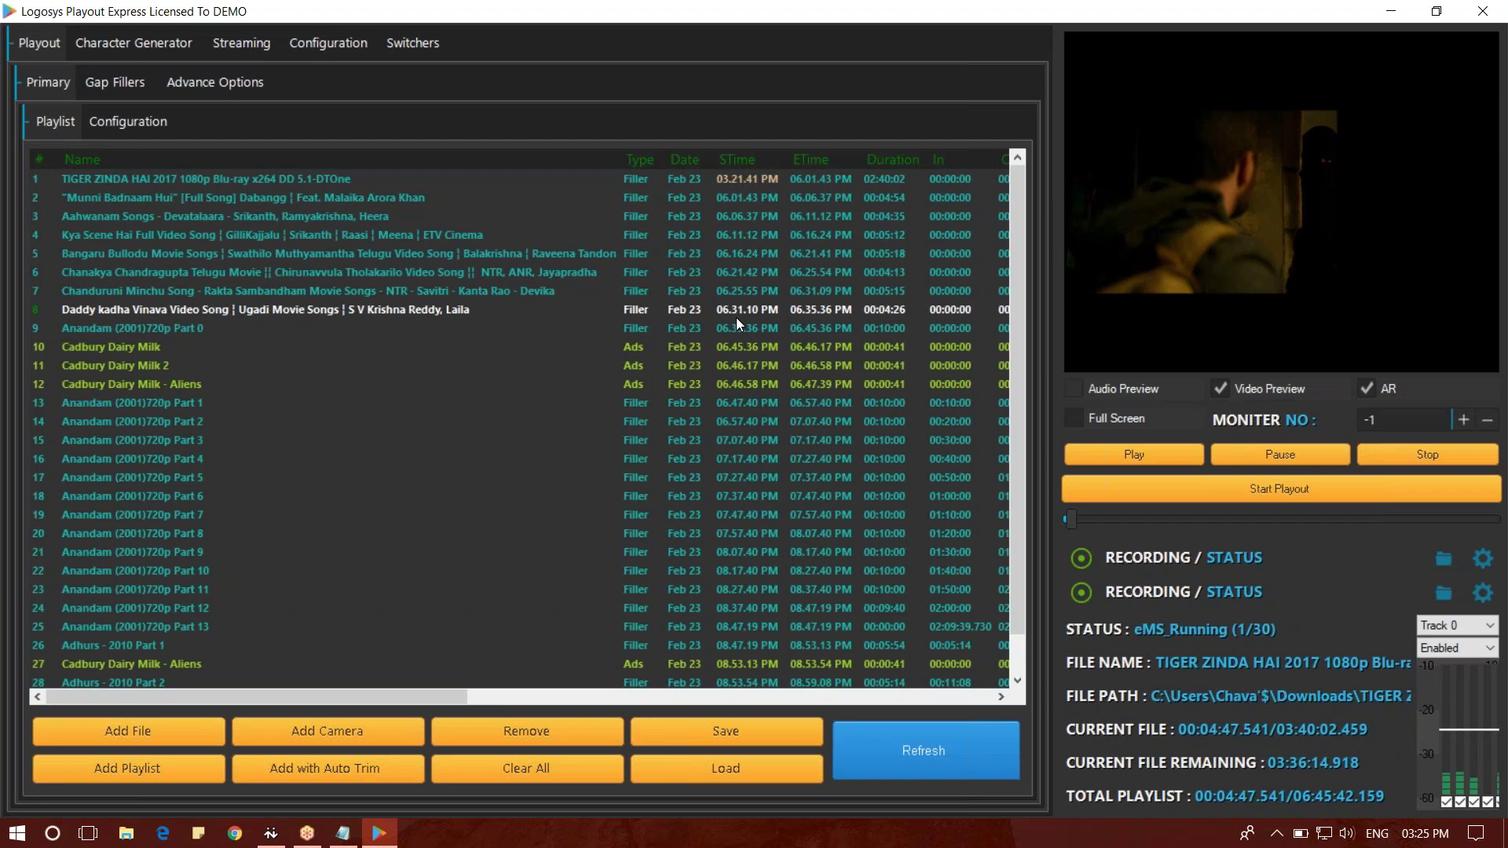
pyautogui.click(114, 82)
pyautogui.click(49, 82)
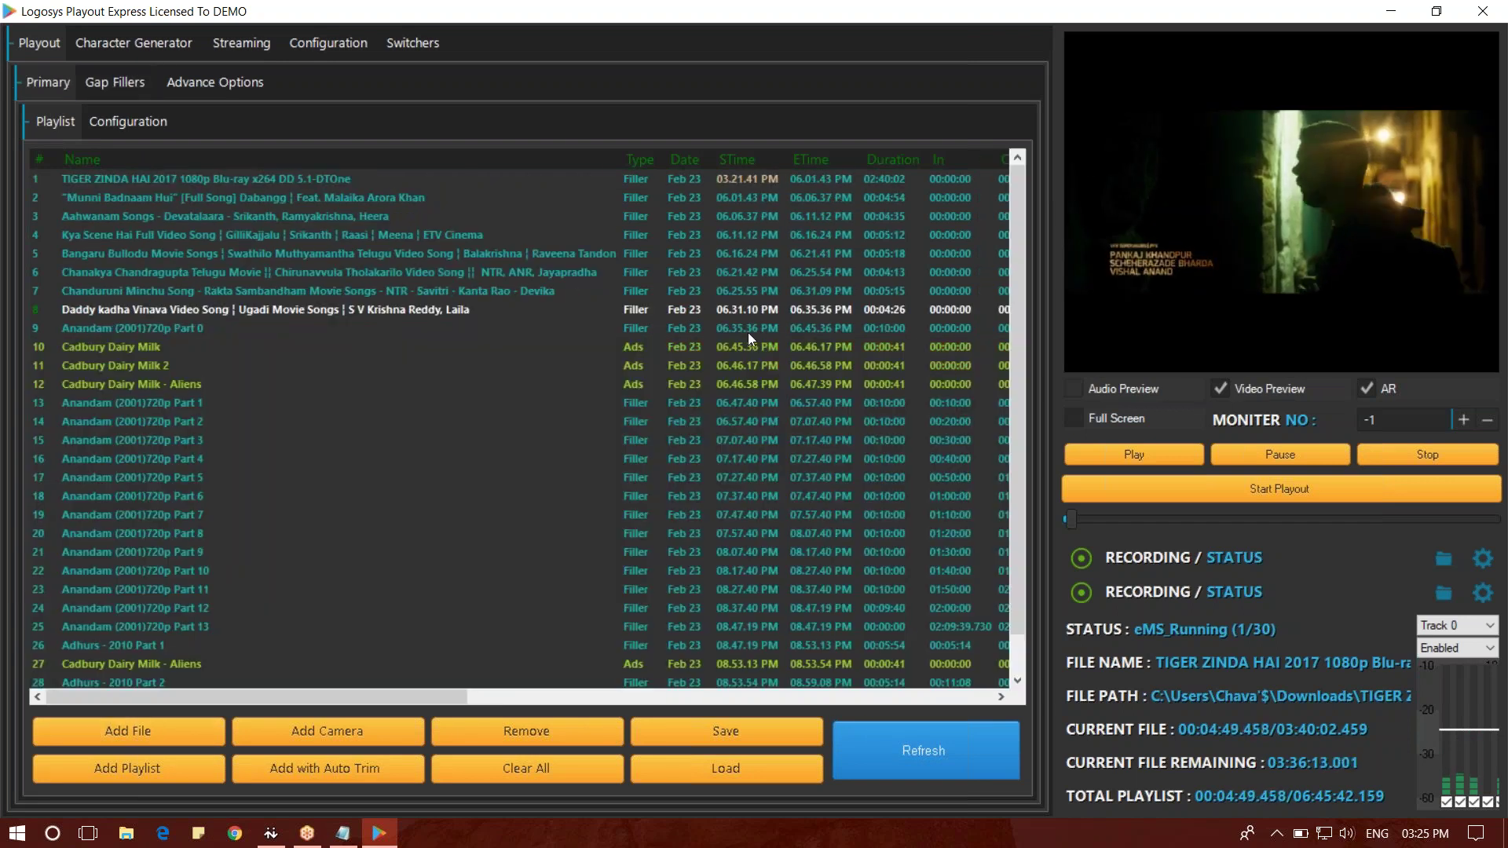
pyautogui.click(738, 180)
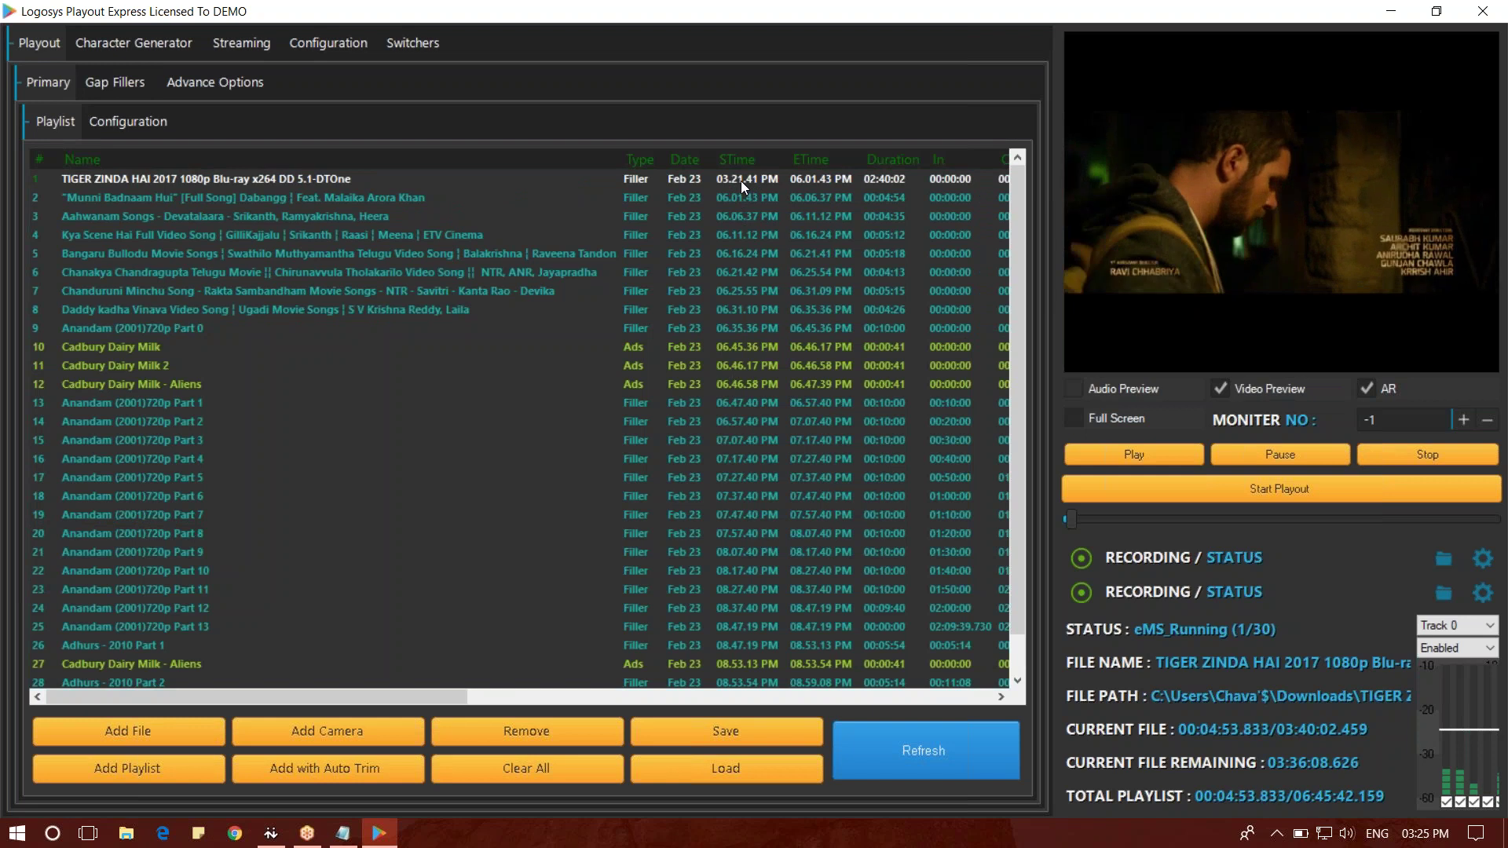
pyautogui.click(94, 84)
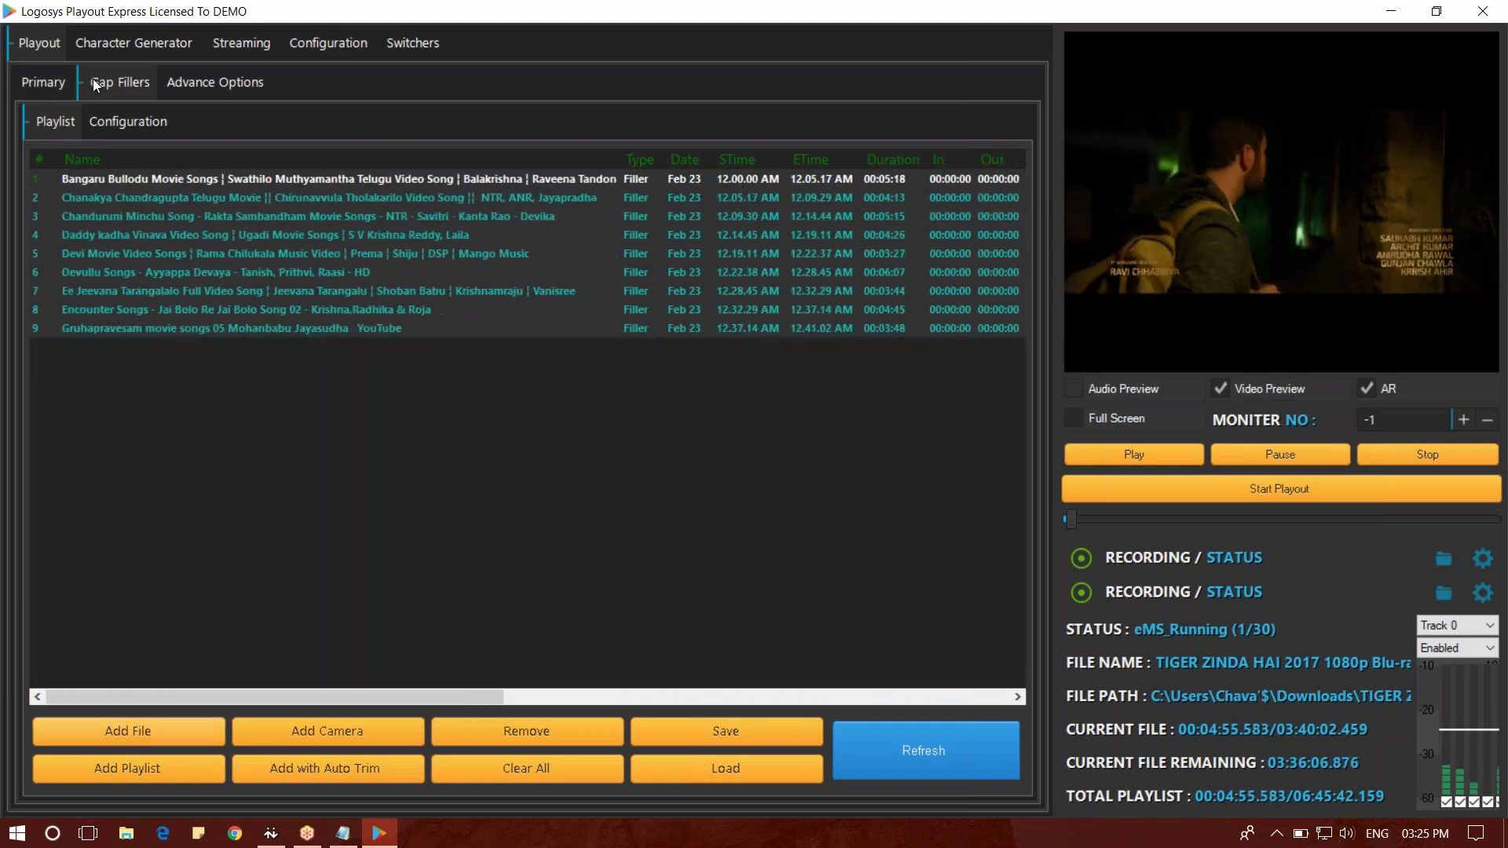
pyautogui.click(42, 83)
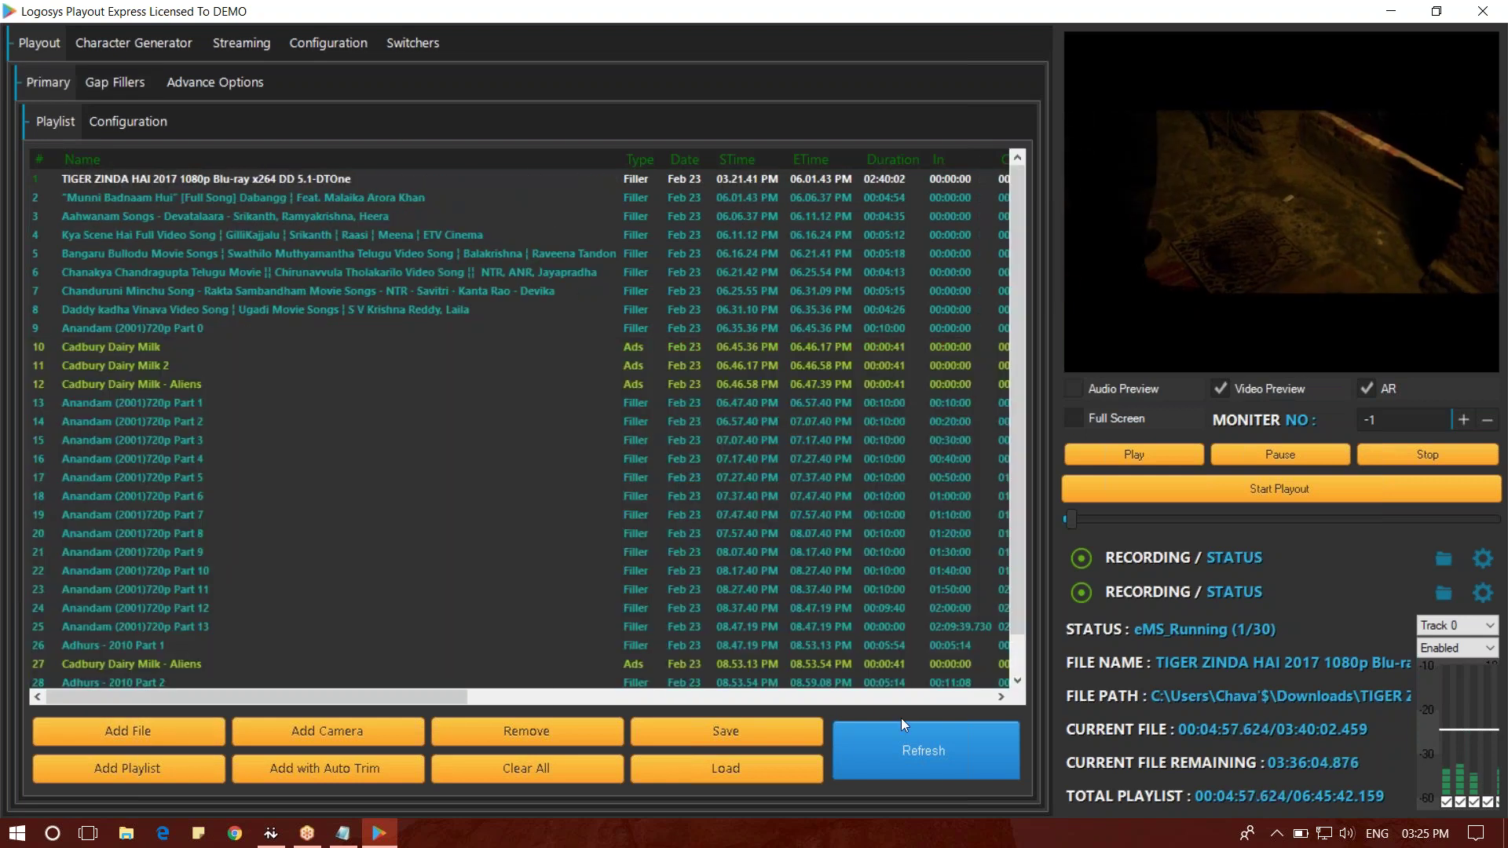
pyautogui.click(251, 384)
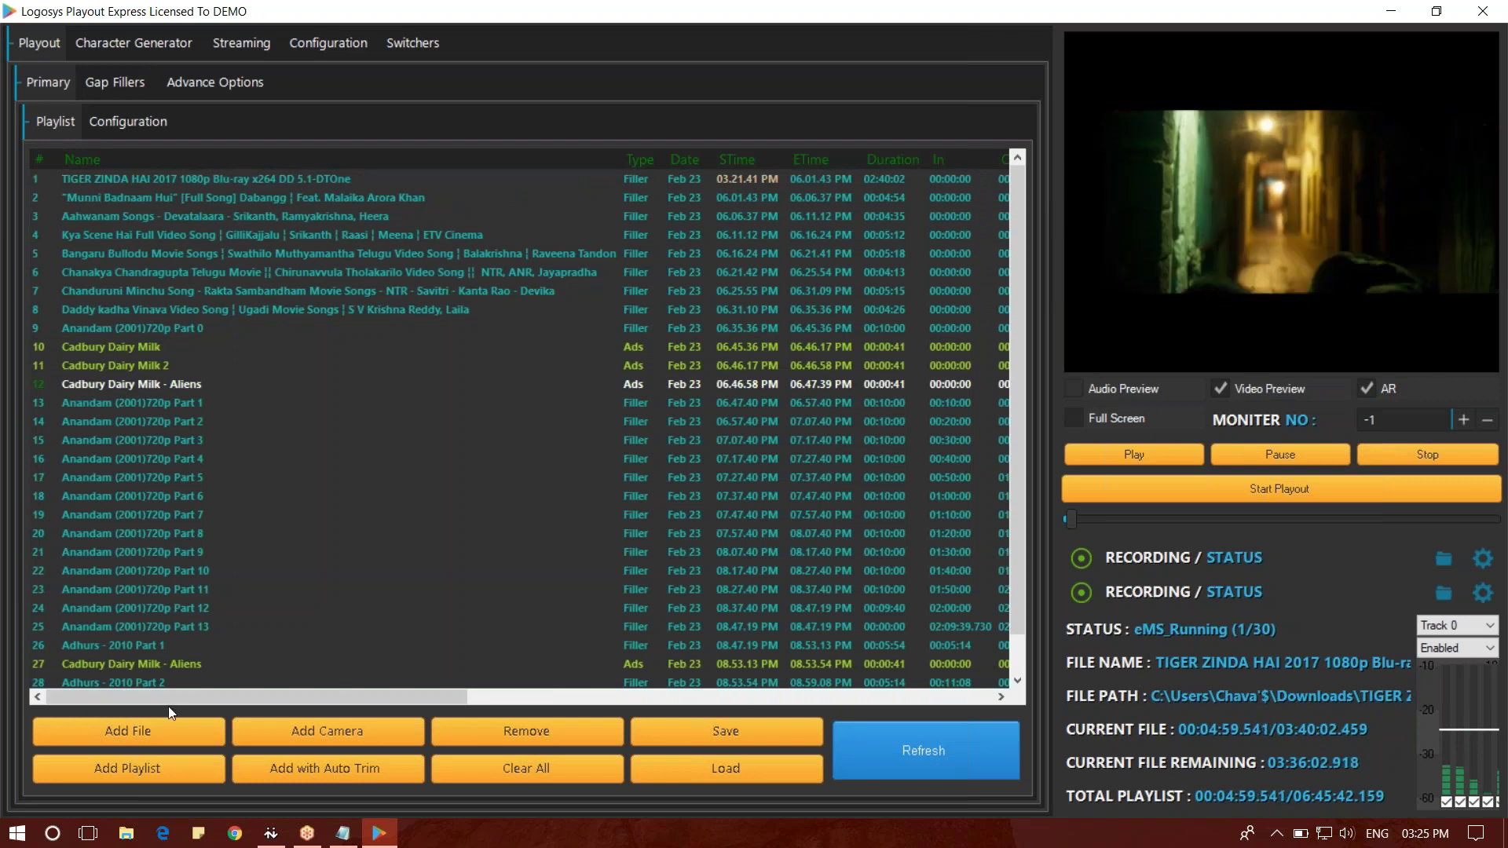
pyautogui.rightClick(362, 615)
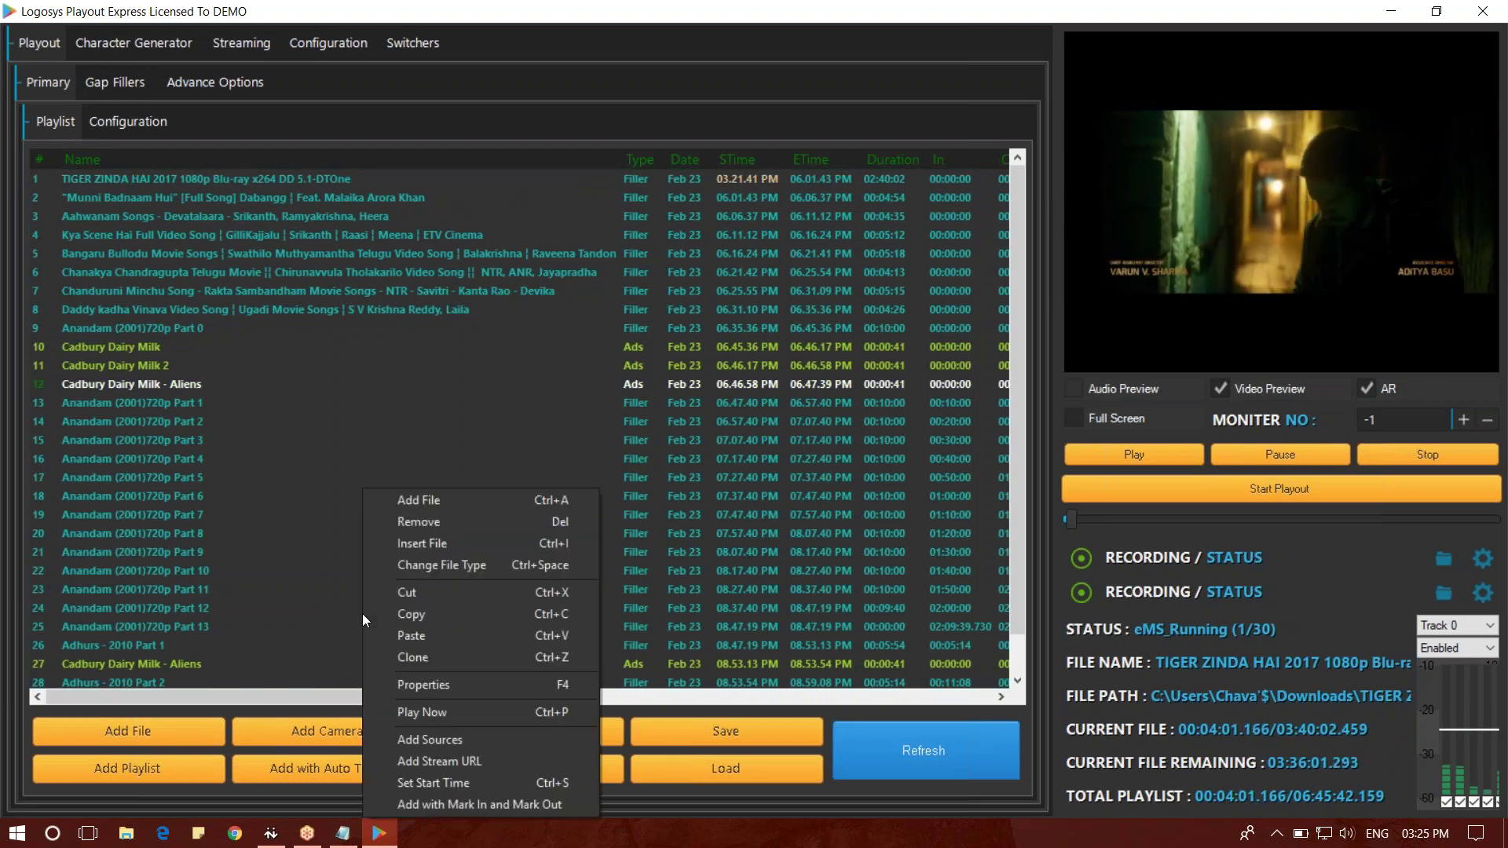
pyautogui.click(328, 733)
pyautogui.rightClick(284, 553)
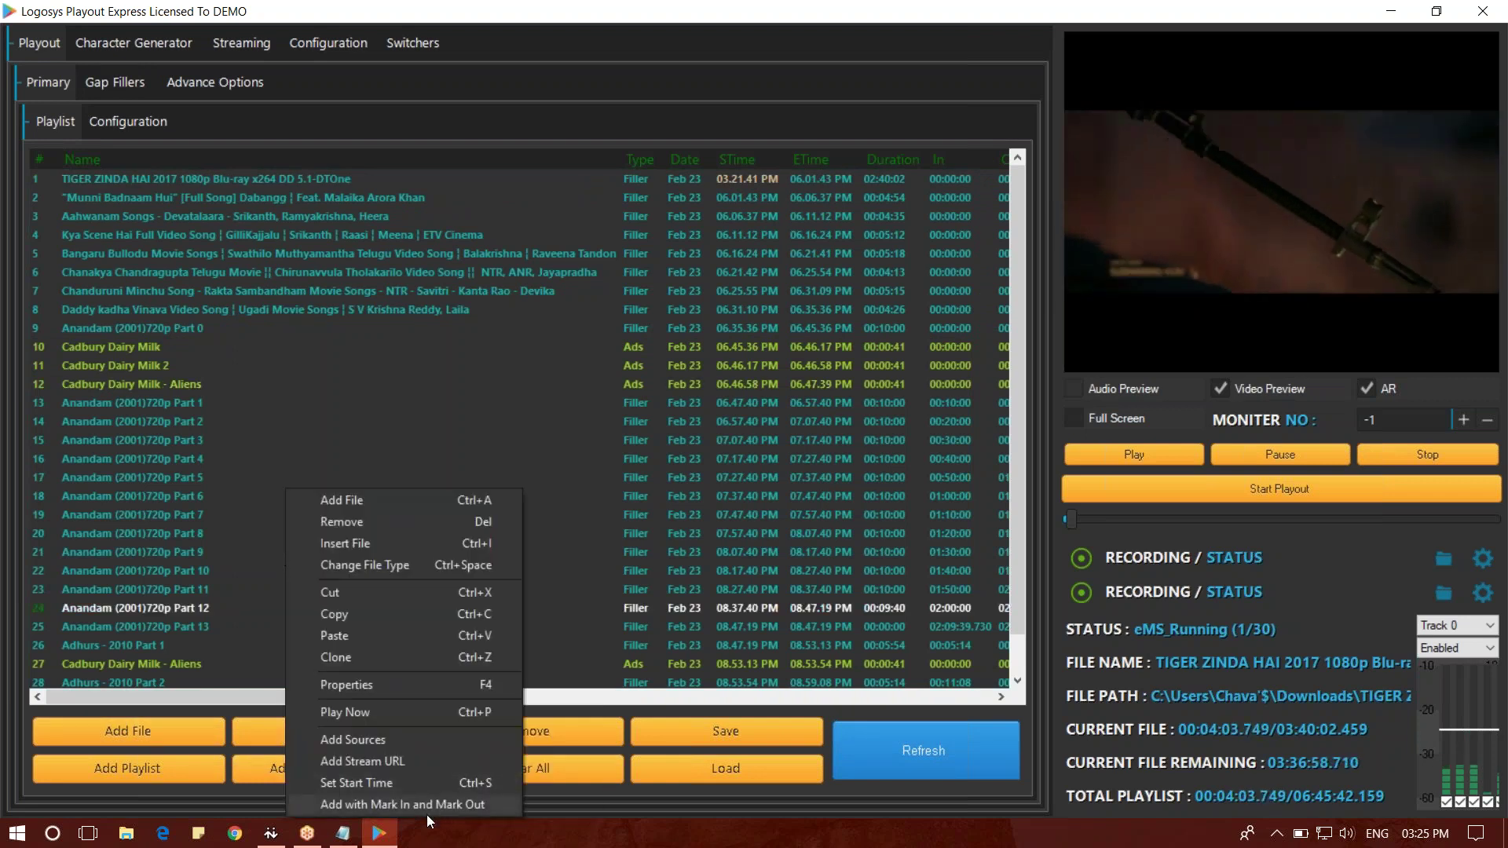
pyautogui.click(923, 754)
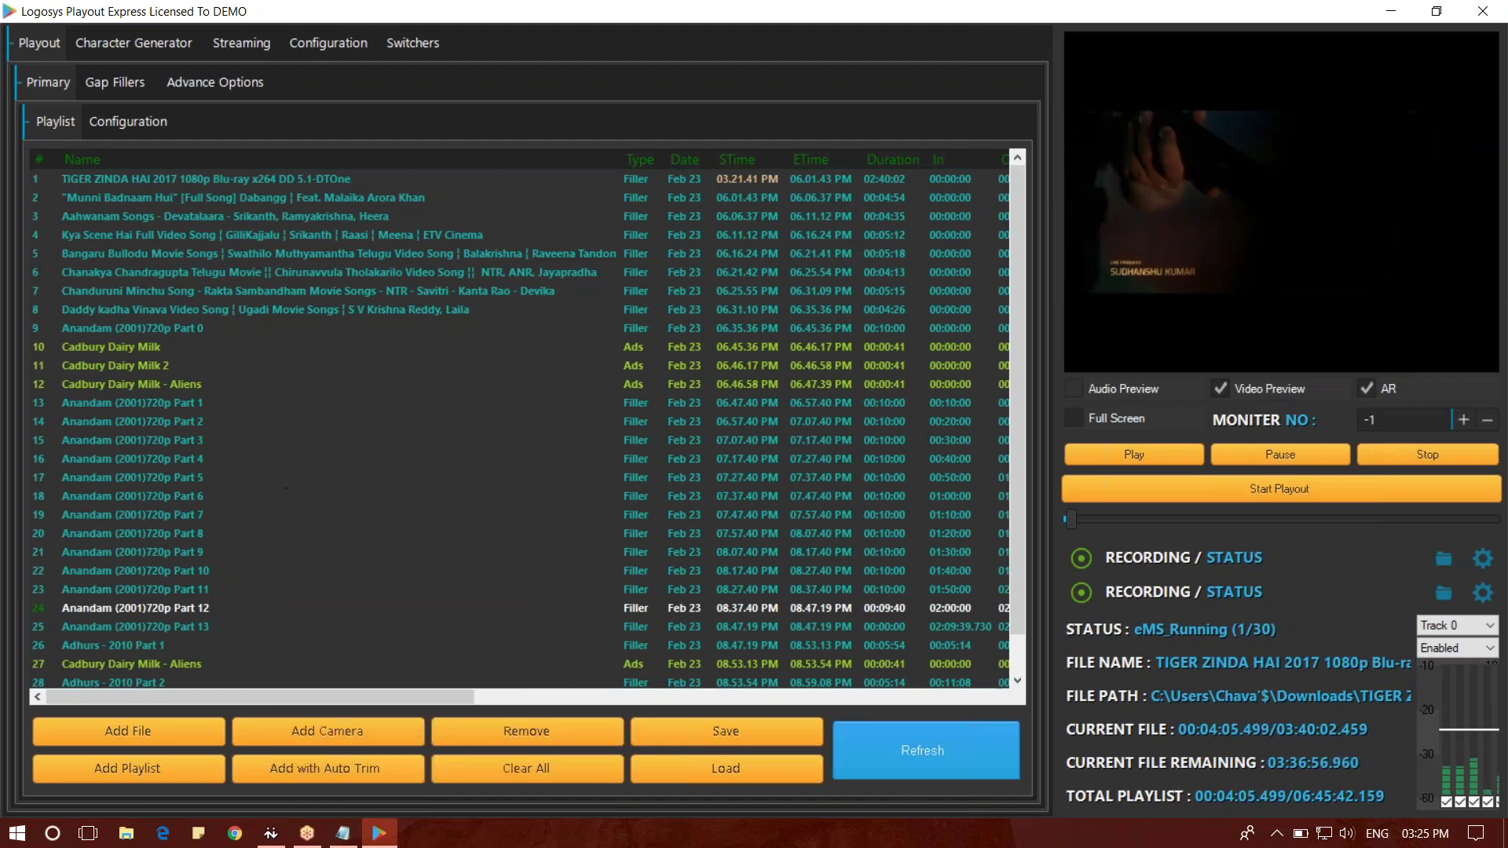
pyautogui.click(501, 178)
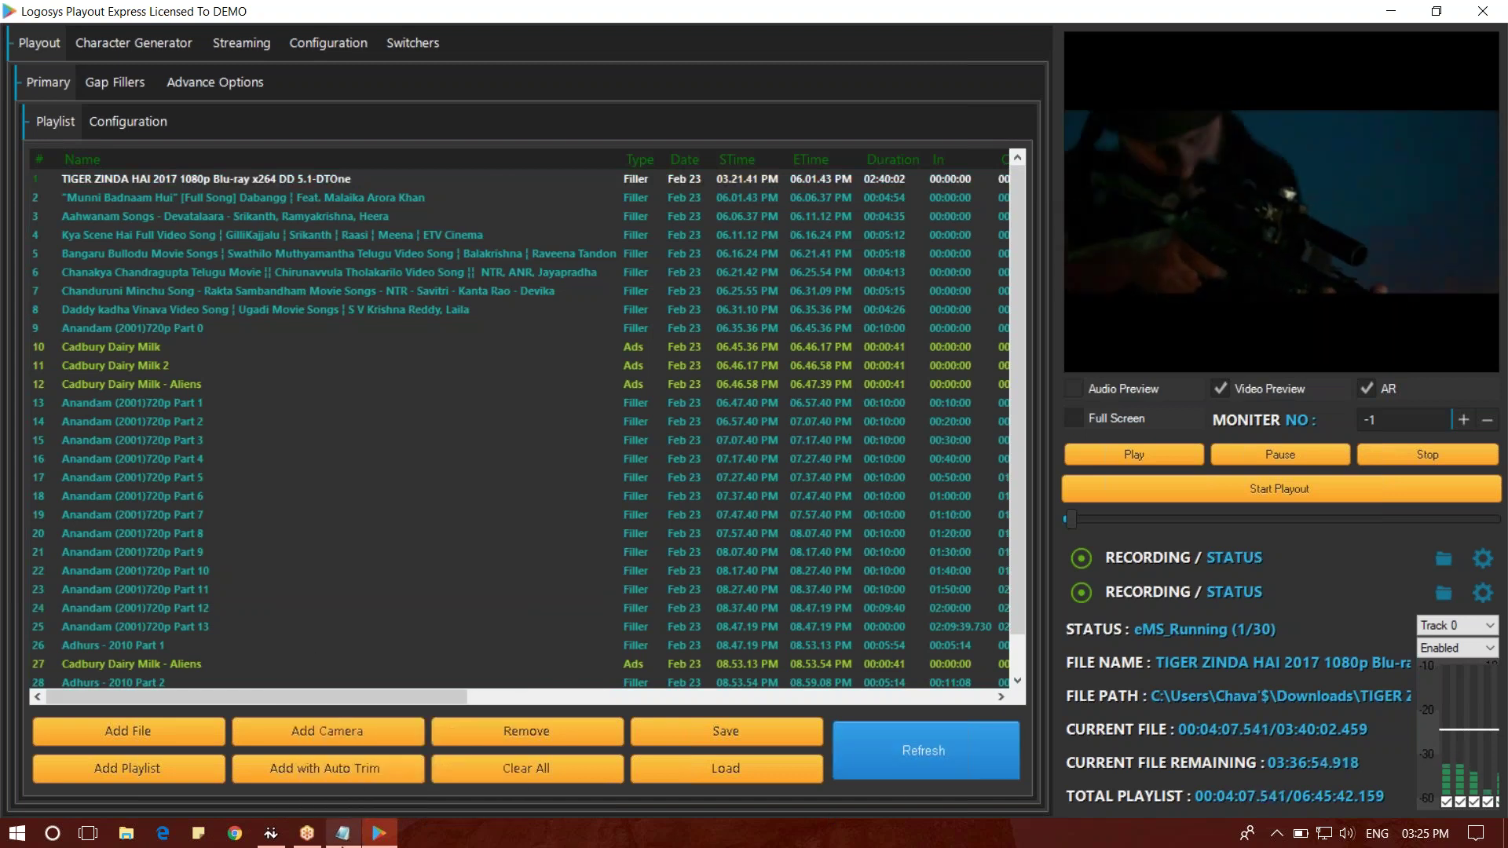
pyautogui.moveTo(343, 844)
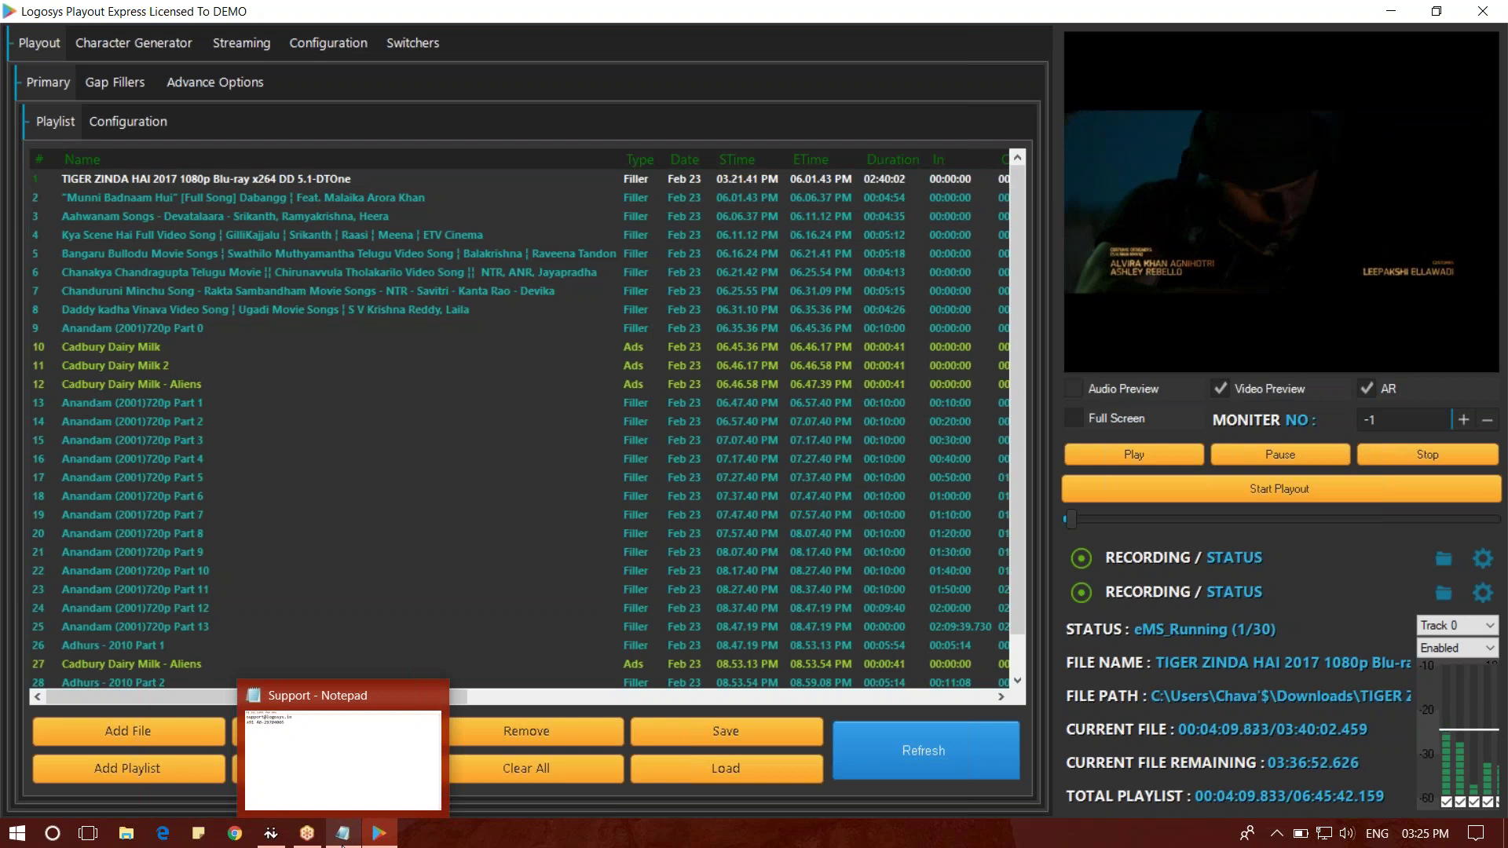
# - Bring up the Support notes in Notepad and highlight the support phone number line
pyautogui.click(342, 842)
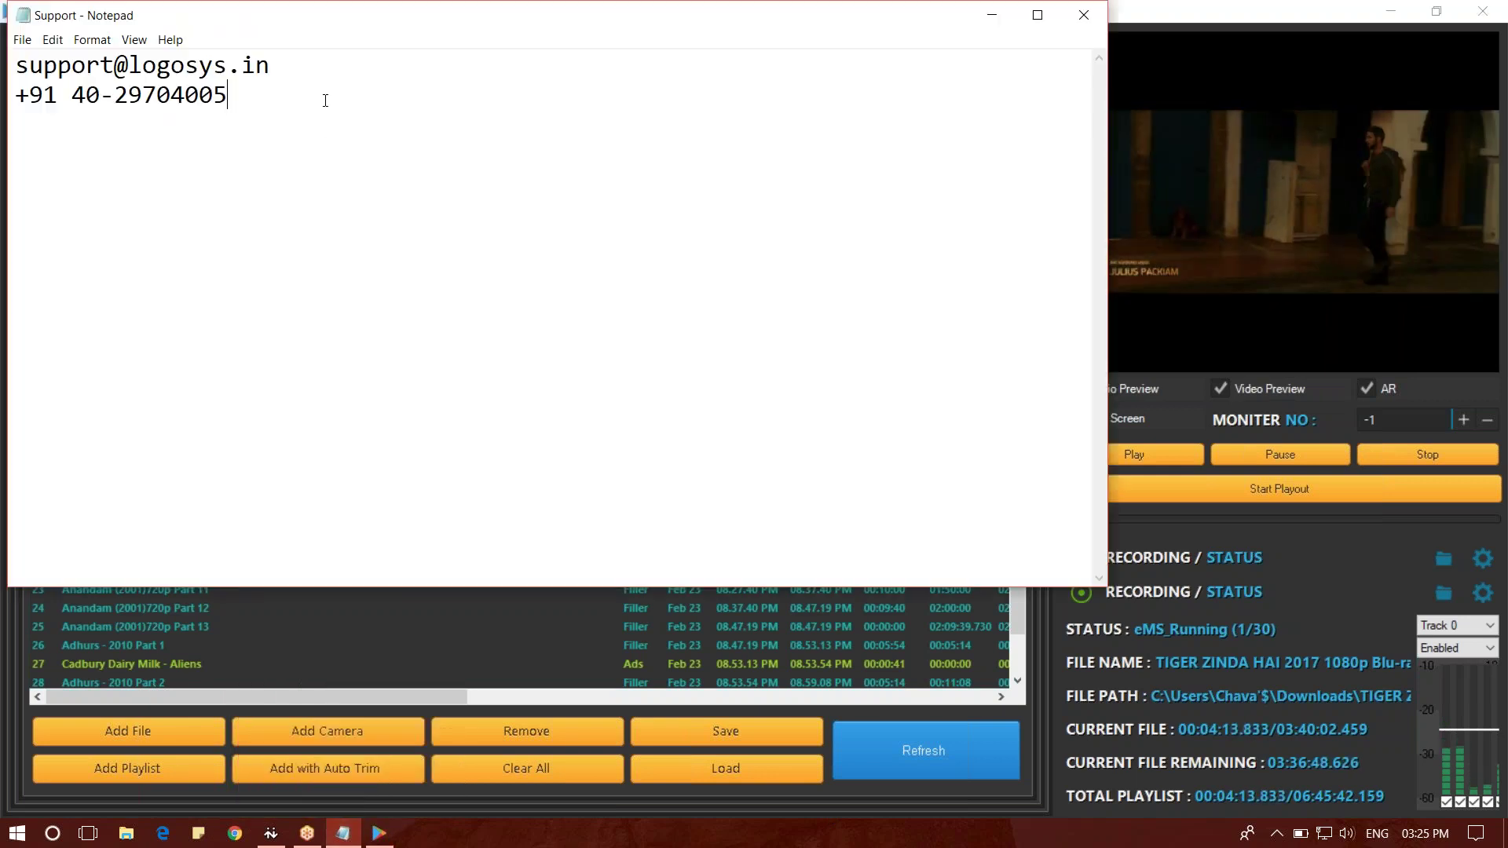
pyautogui.click(306, 68)
pyautogui.moveTo(252, 91); pyautogui.dragTo(152, 144)
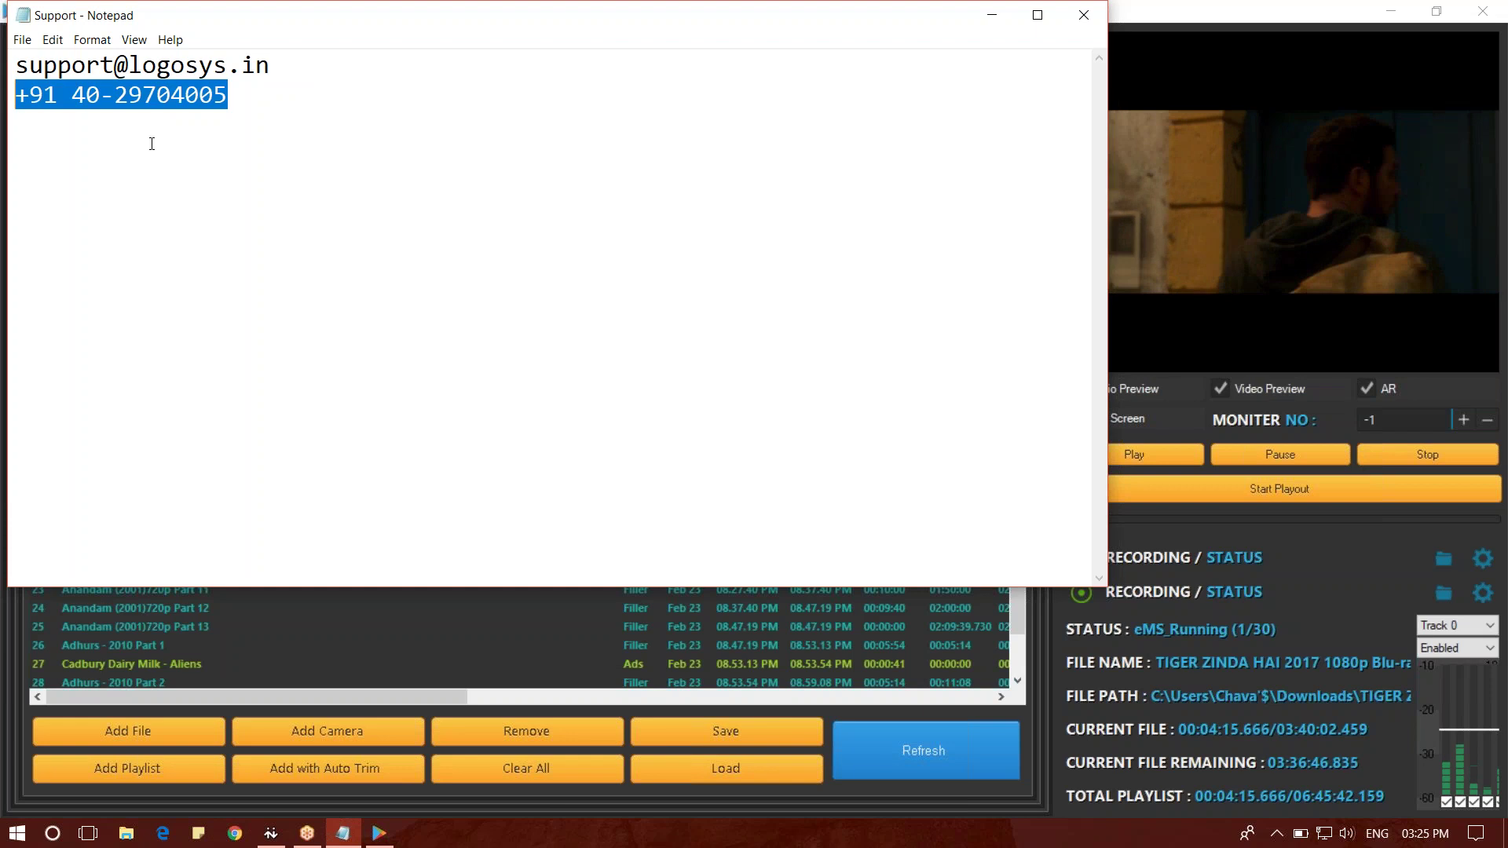